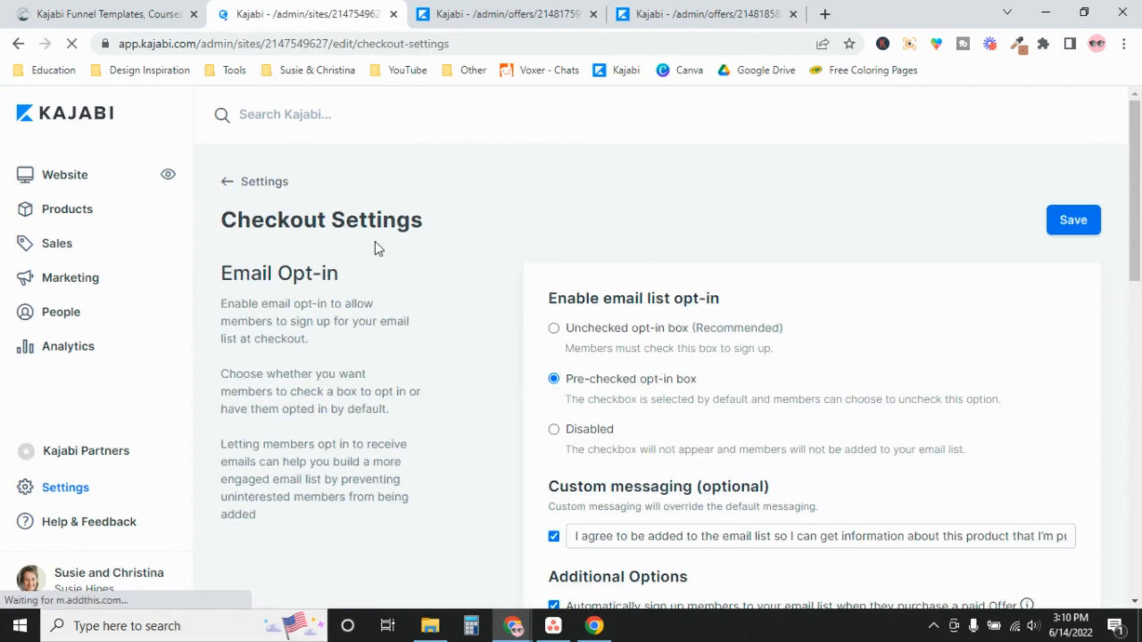
- Review the unchecked, pre-checked and disabled email list opt-in options in the checkout settings and in the Checkout lesson's examples
drag(1140, 189, 1140, 224)
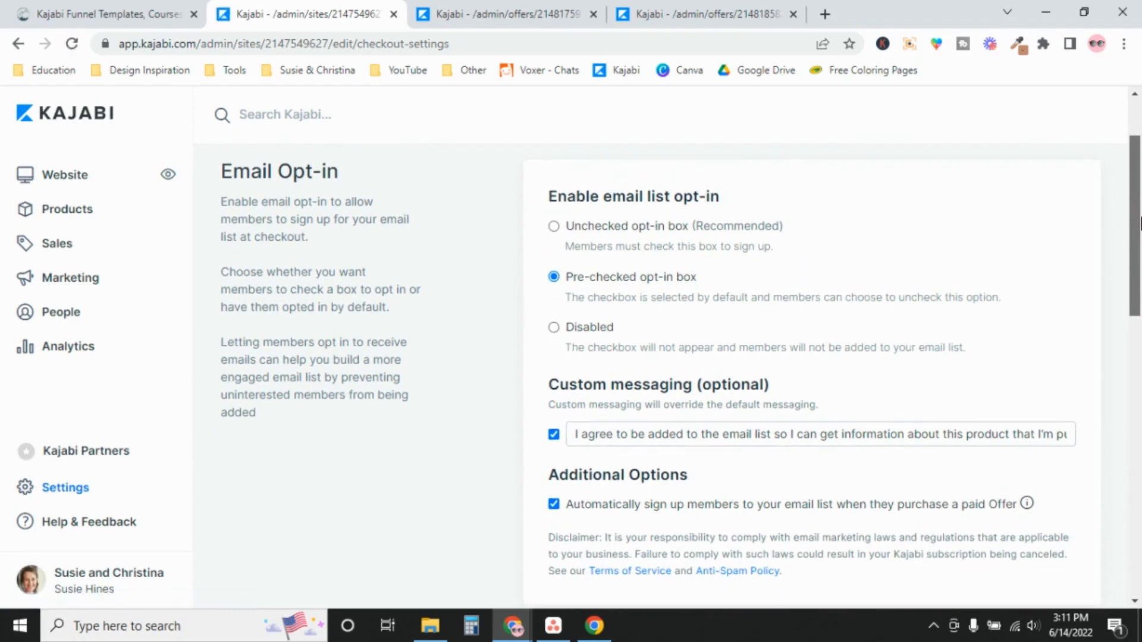
mouse_move(1140, 225)
mouse_down()
mouse_move(1140, 234)
mouse_move(1140, 222)
mouse_up()
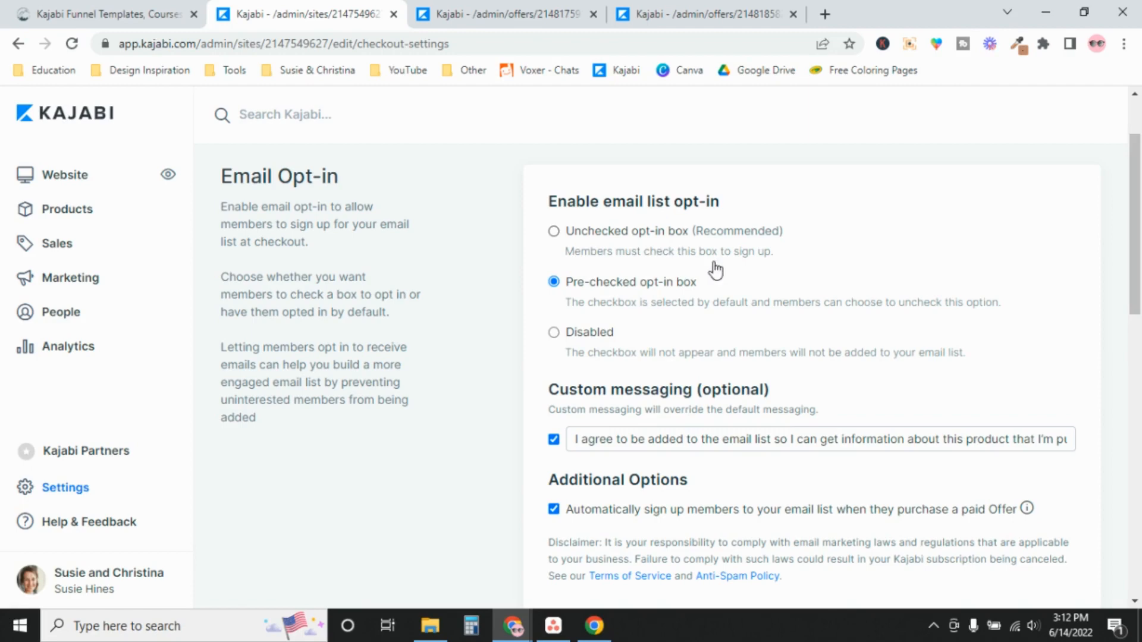
click(125, 8)
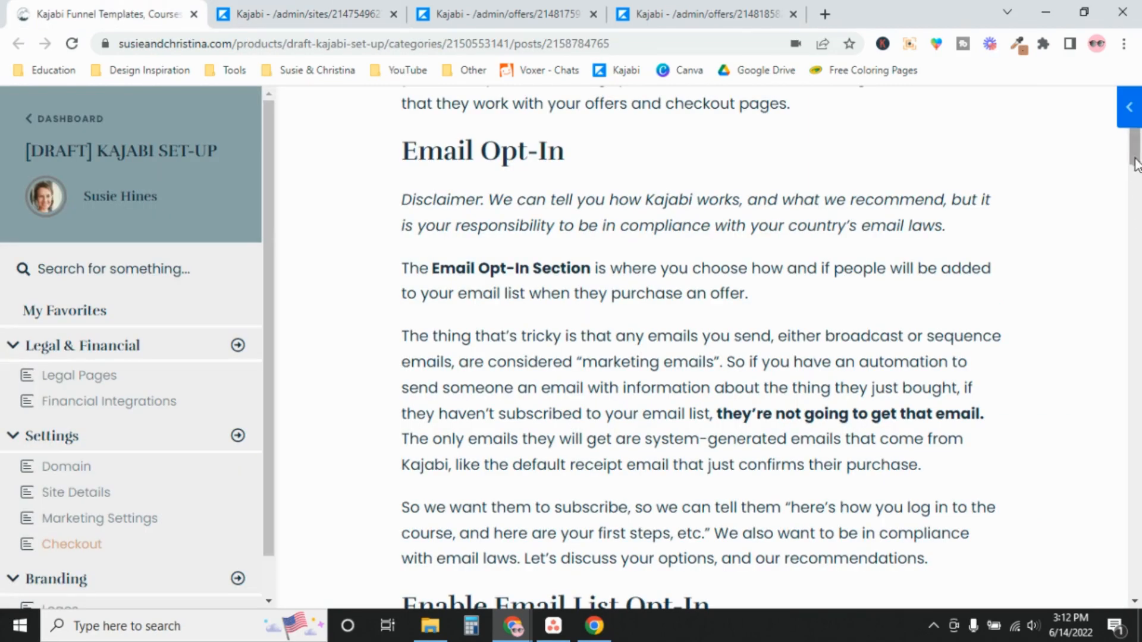
drag(1136, 164, 1136, 215)
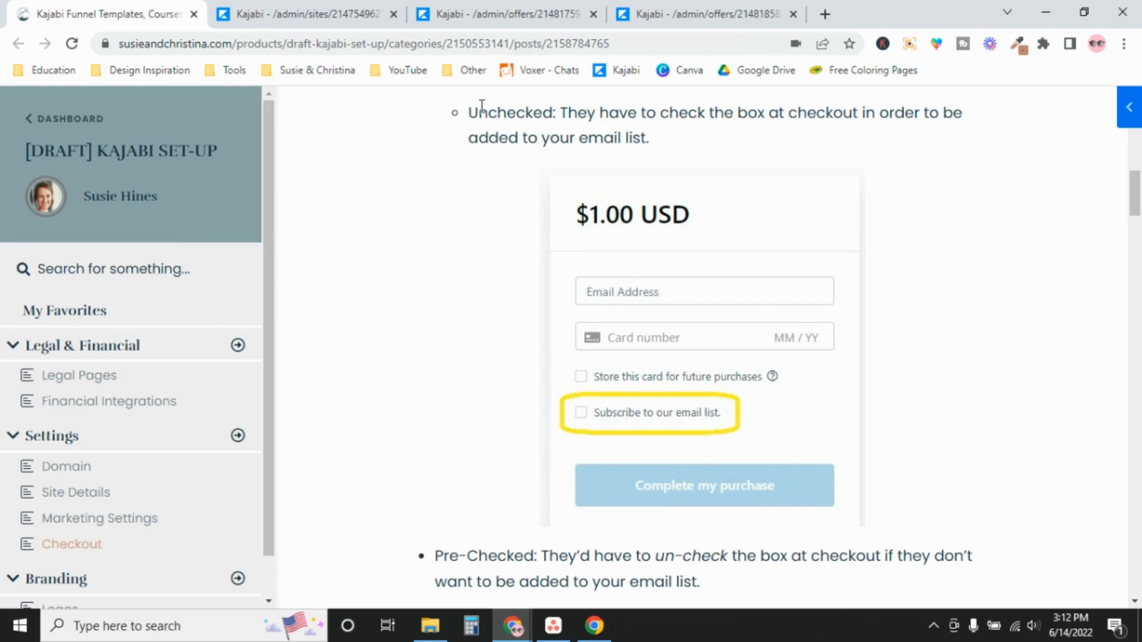
drag(474, 113, 578, 113)
click(1017, 279)
drag(1135, 205, 1135, 245)
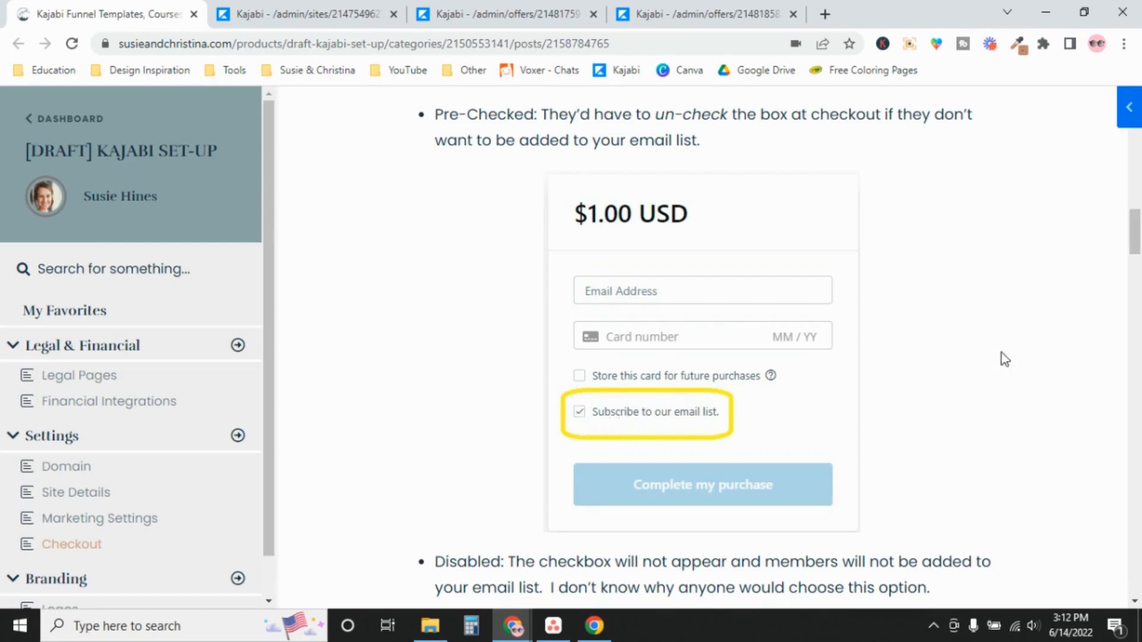
drag(1137, 224, 1139, 238)
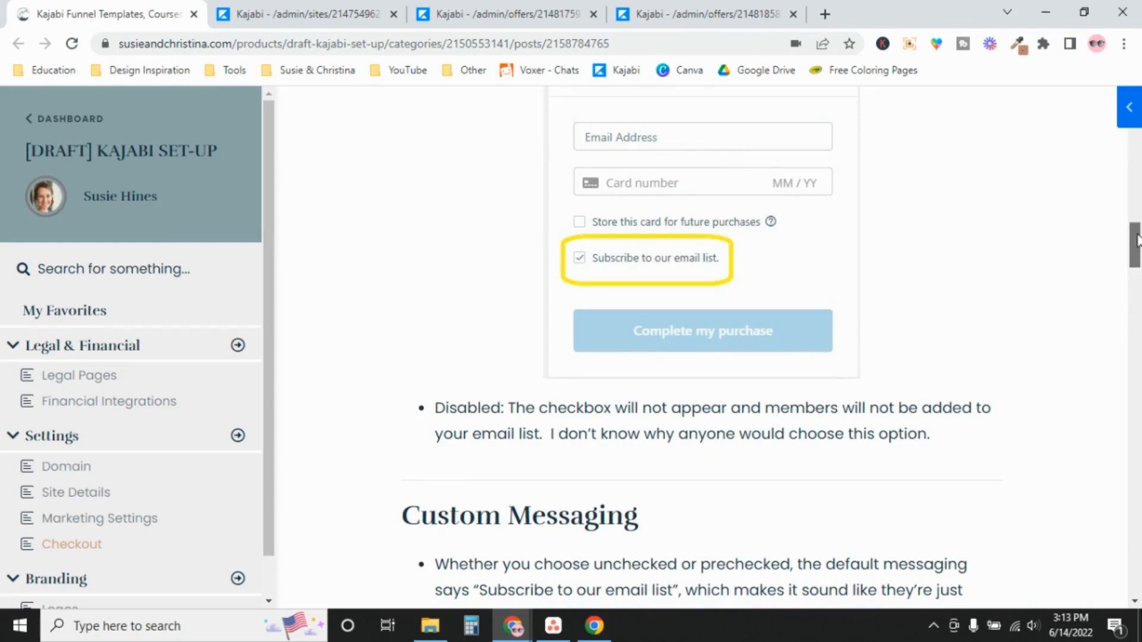
drag(1136, 241, 1136, 198)
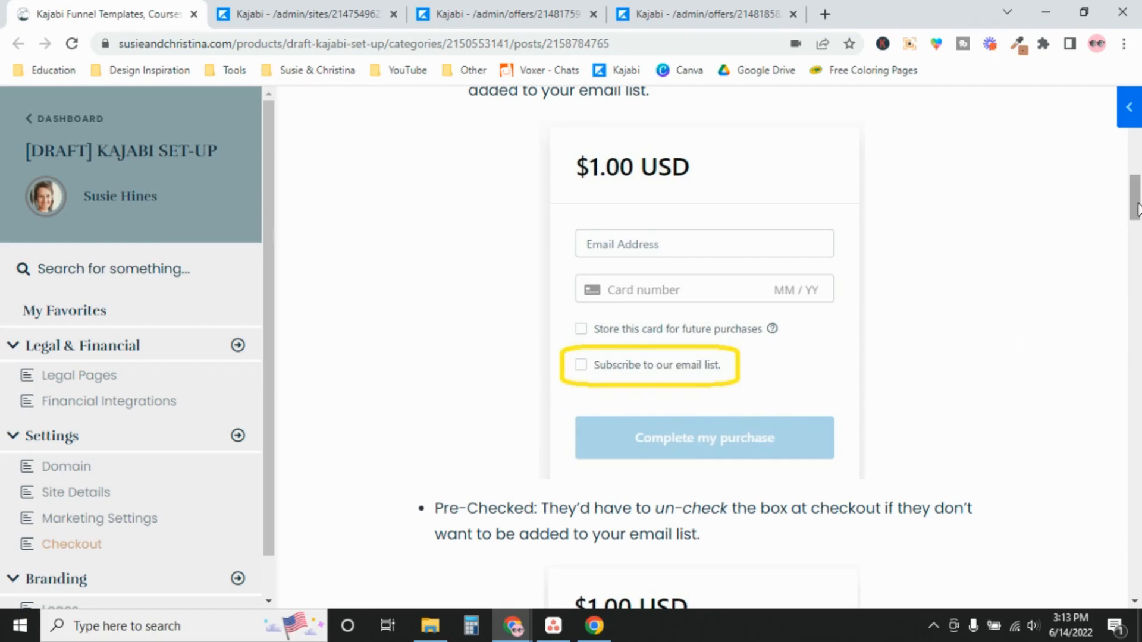
- Read the lesson's Custom Messaging section about replacing the default email opt-in text
drag(1137, 209, 1138, 280)
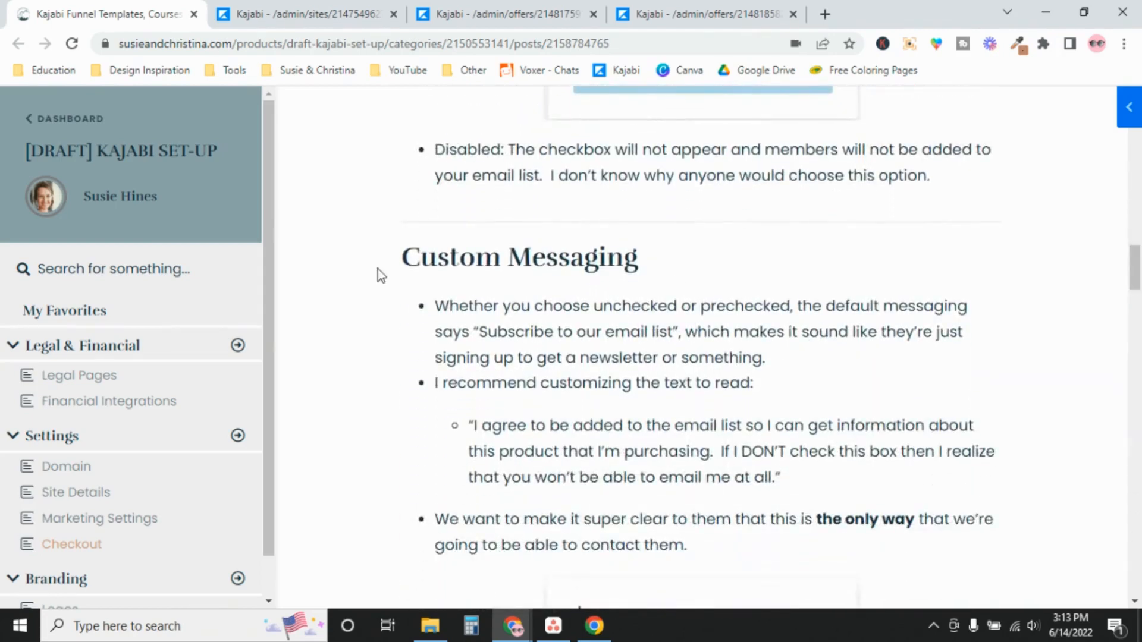
drag(382, 266, 656, 270)
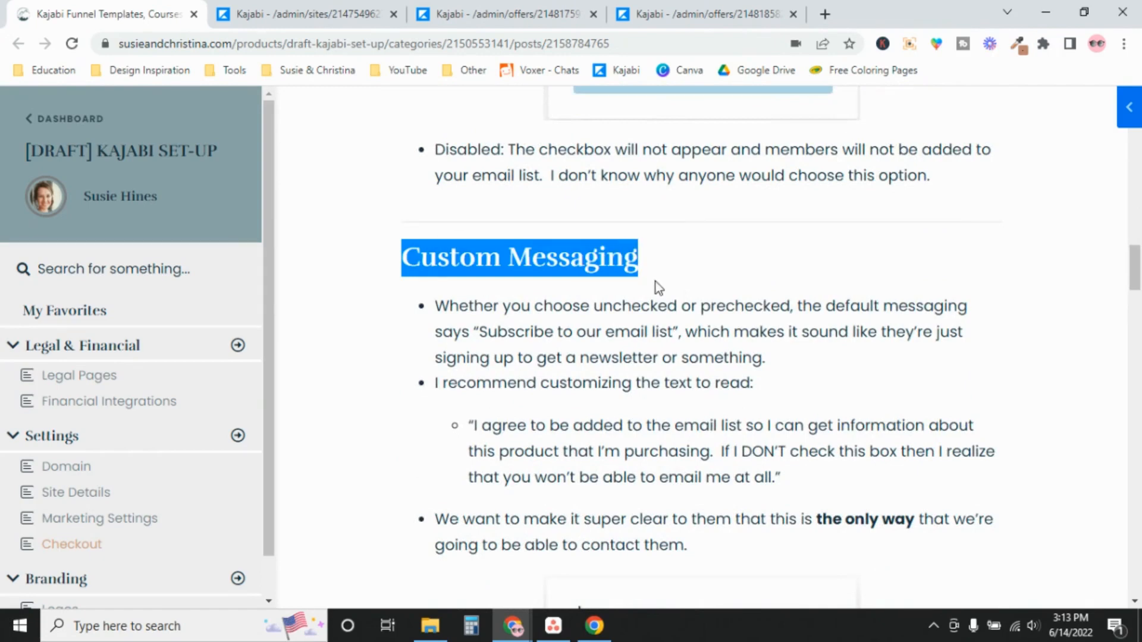
click(1002, 323)
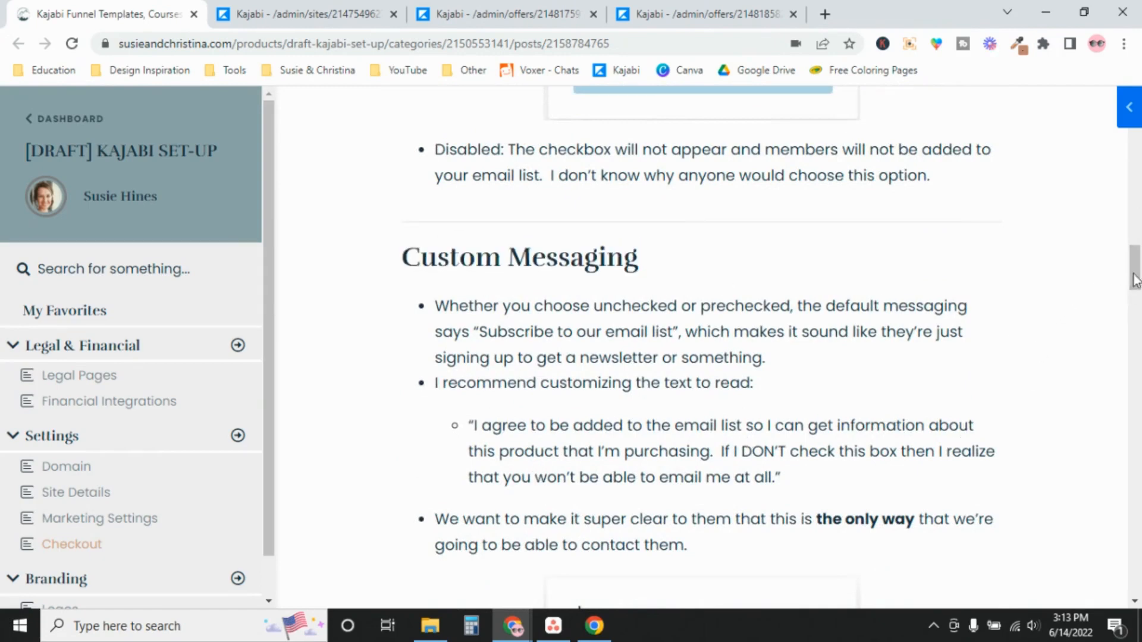
drag(1136, 275, 1138, 285)
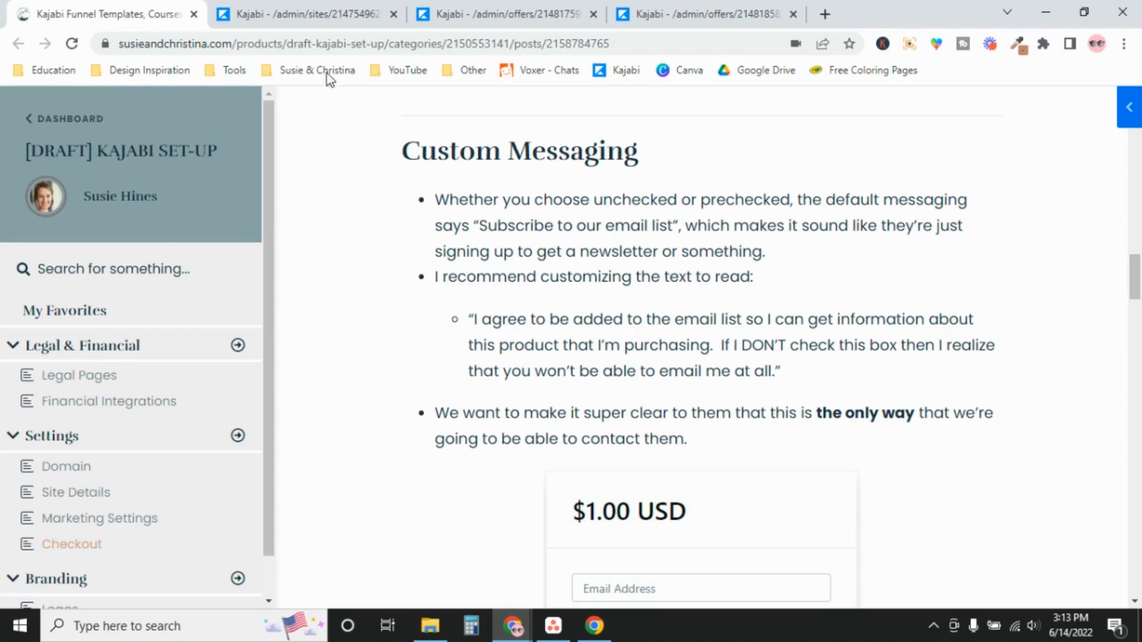
- Compare the custom message field in the checkout settings with the lesson's example of the default "Subscribe to our email list" checkbox
click(286, 15)
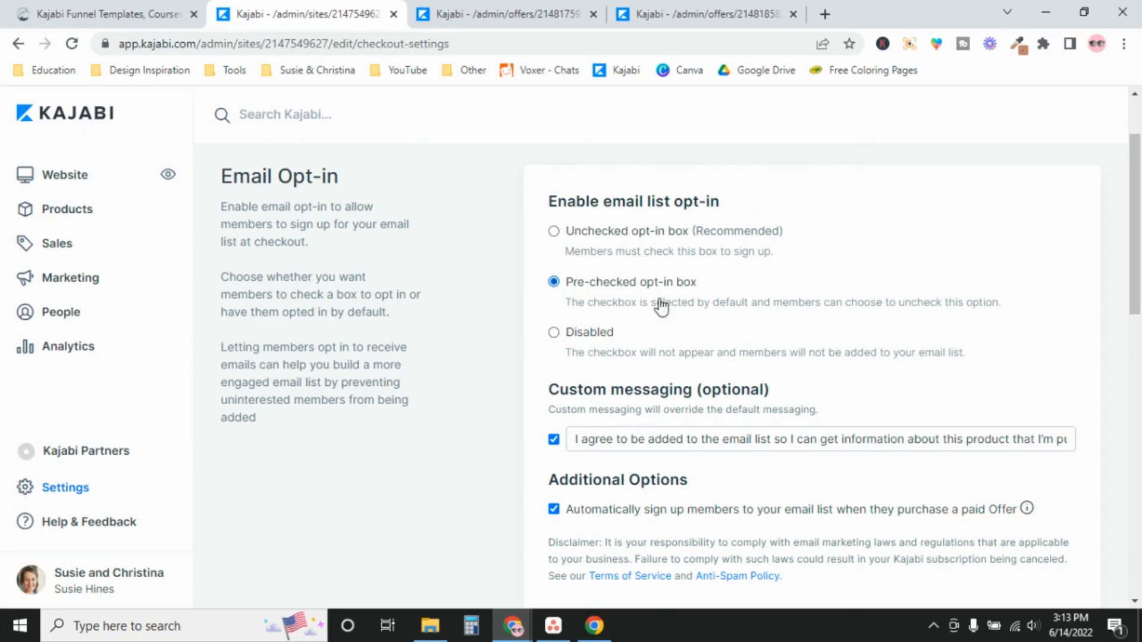
drag(1137, 220, 1137, 250)
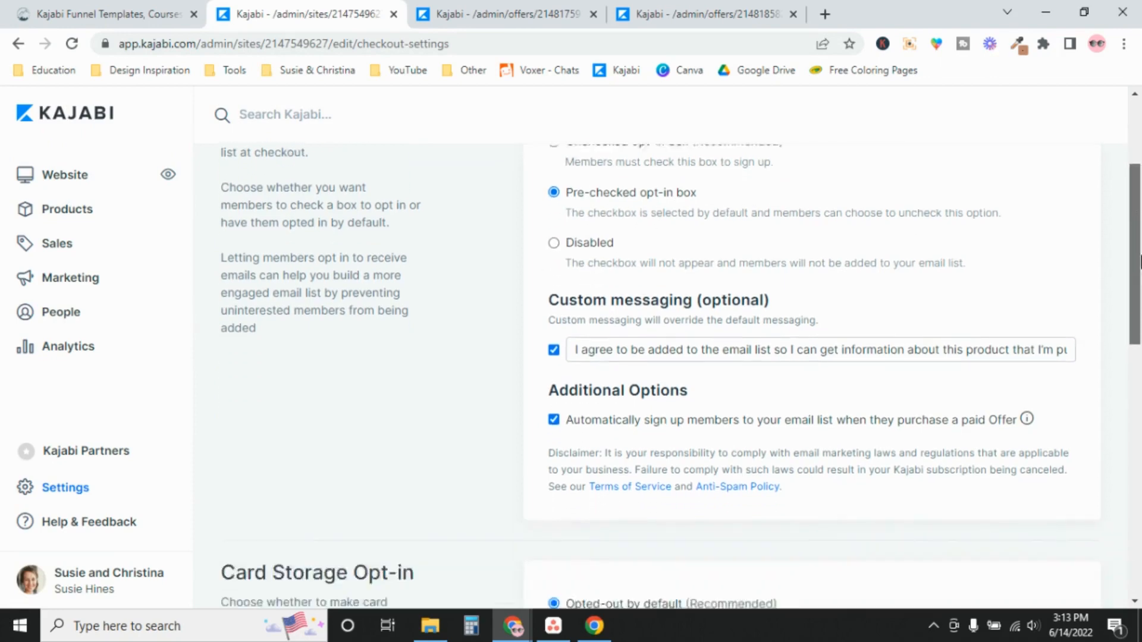
click(576, 304)
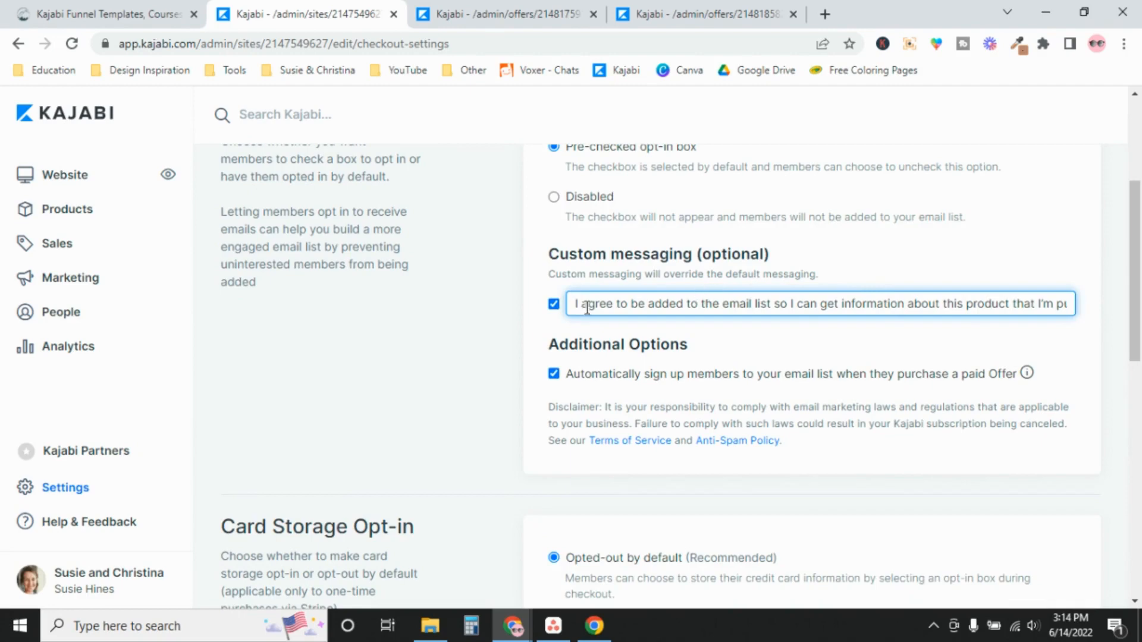
click(172, 14)
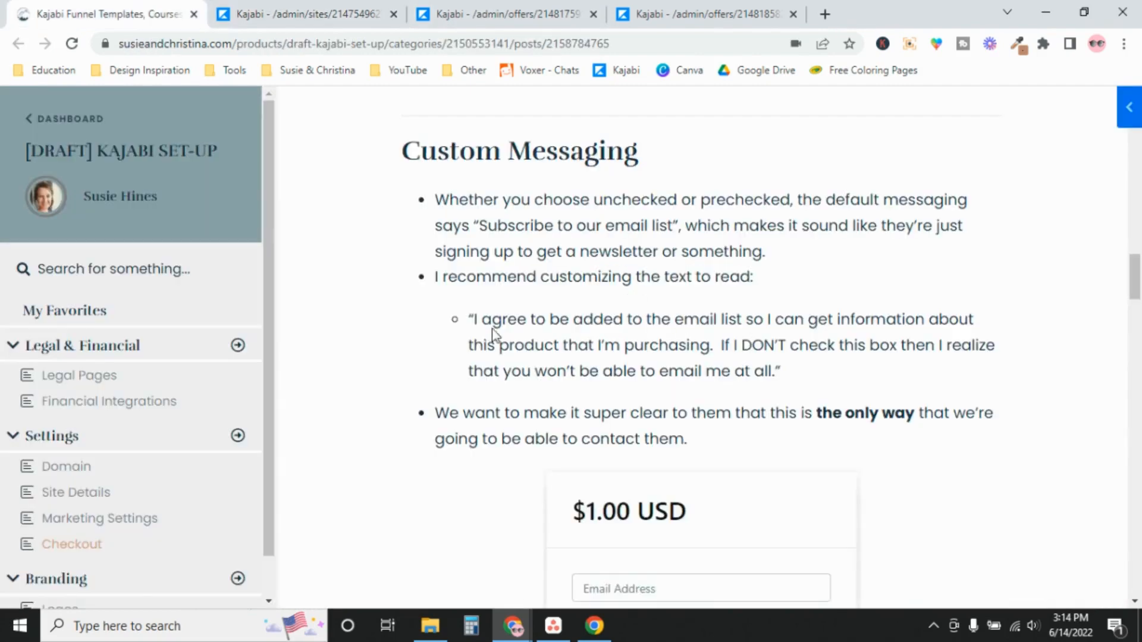
drag(1135, 261, 1137, 233)
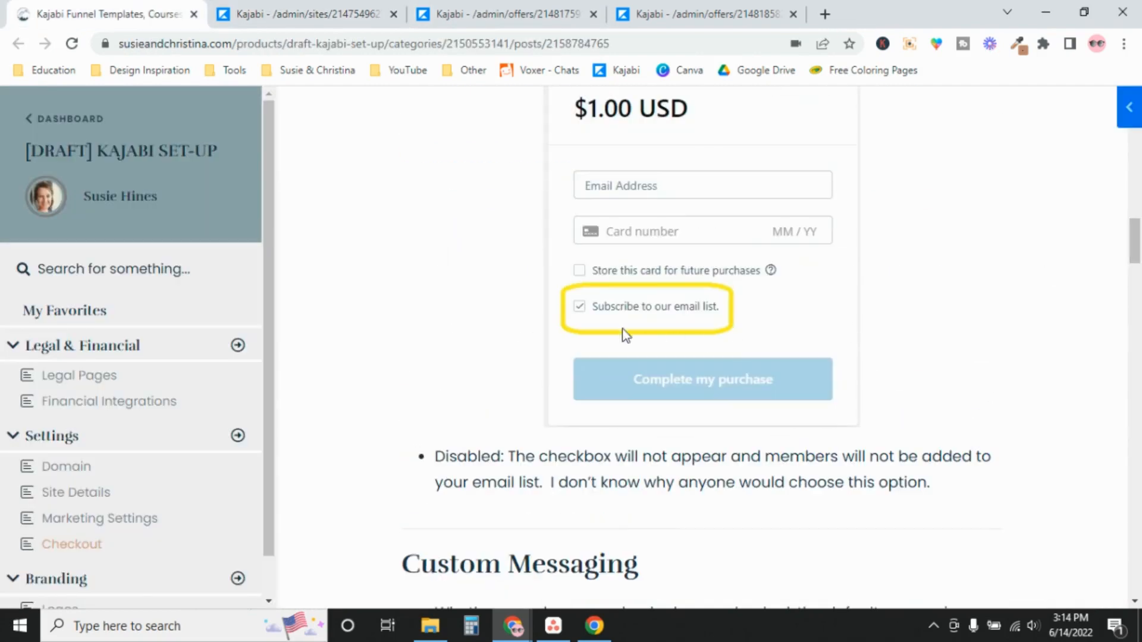
click(300, 22)
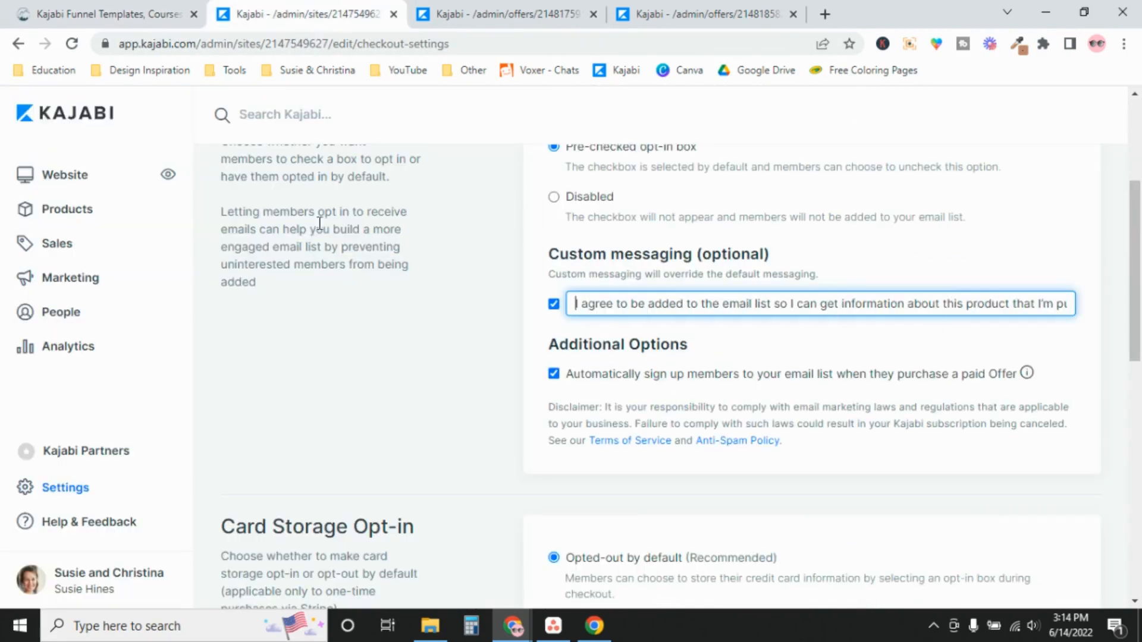
- Read the recommended custom opt-in wording in the lesson and examine how it looks on the sample checkout form
click(62, 13)
drag(1131, 238, 1131, 279)
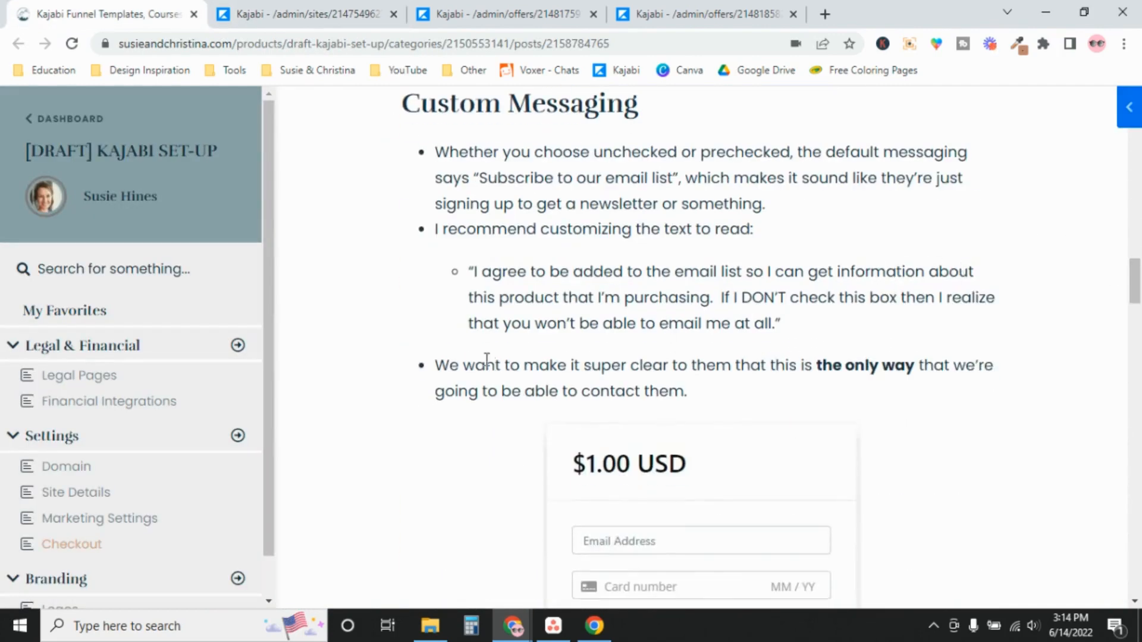
drag(515, 294, 718, 298)
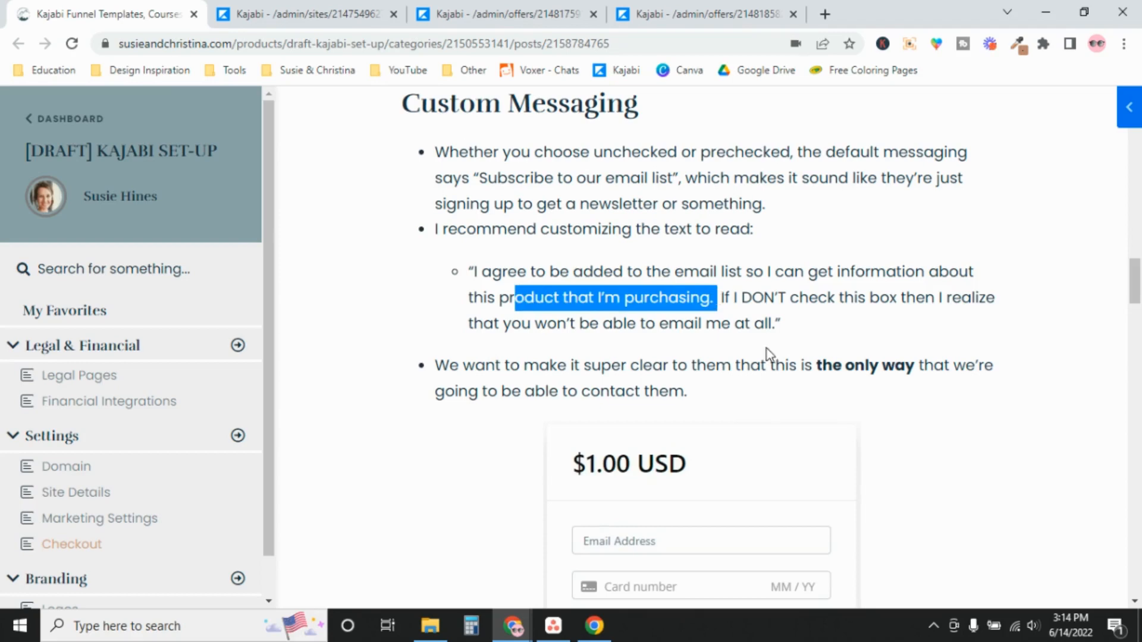
click(838, 299)
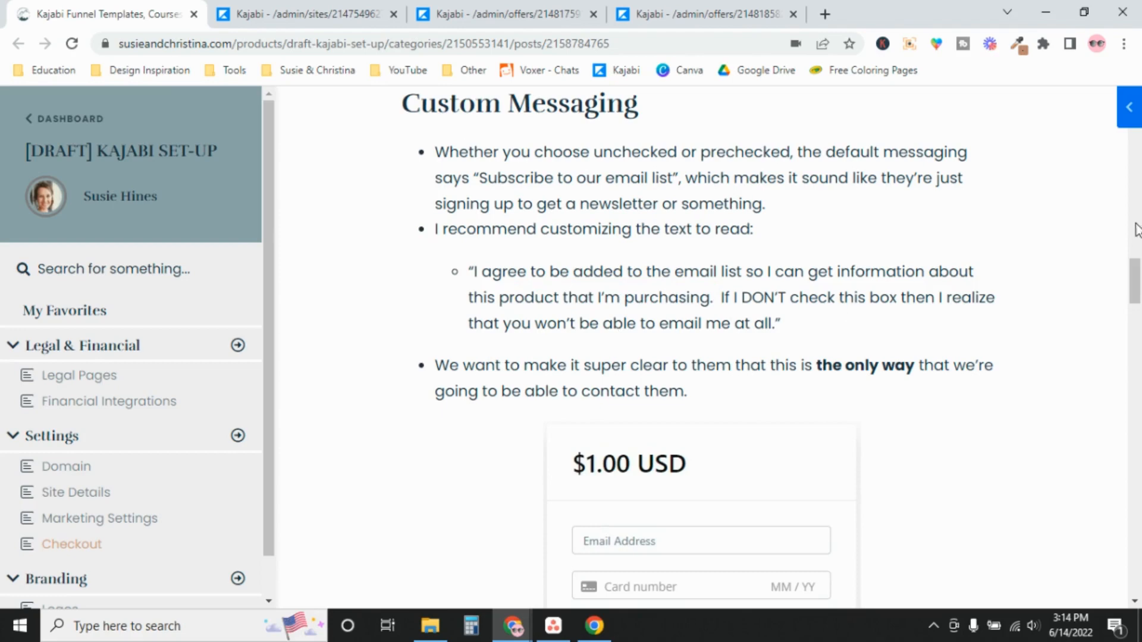
drag(1137, 275, 1133, 304)
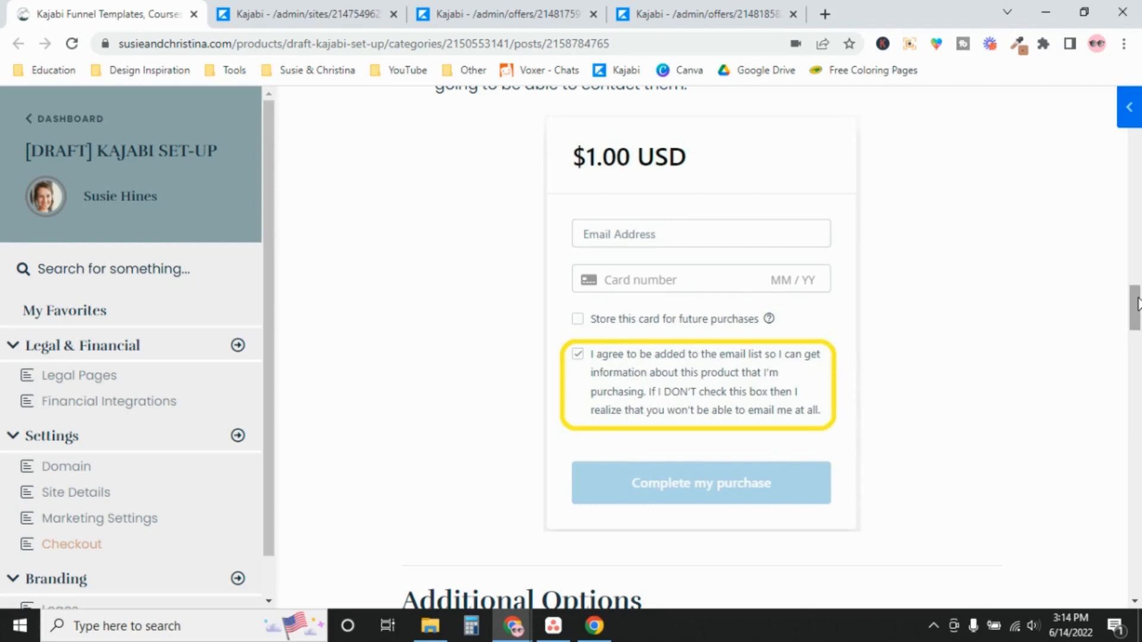
- Review the automatic sign-up option in the checkout settings and examine the [DEMO] Paid Offer checkout page against it
key(ctrl+Tab)
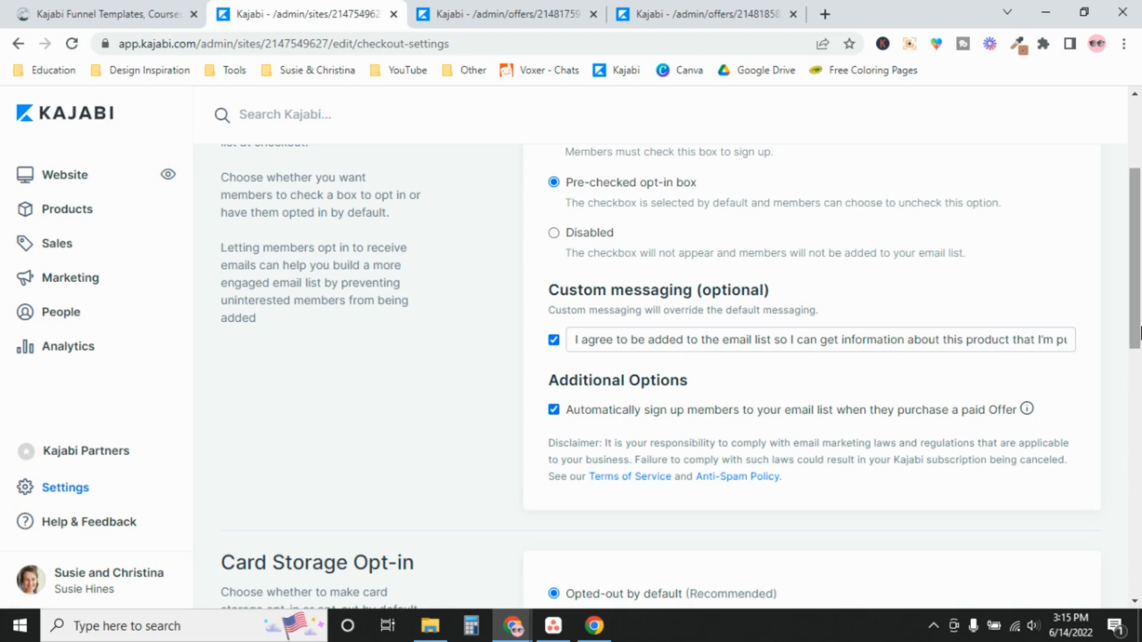
scroll(990, 433, up, 1)
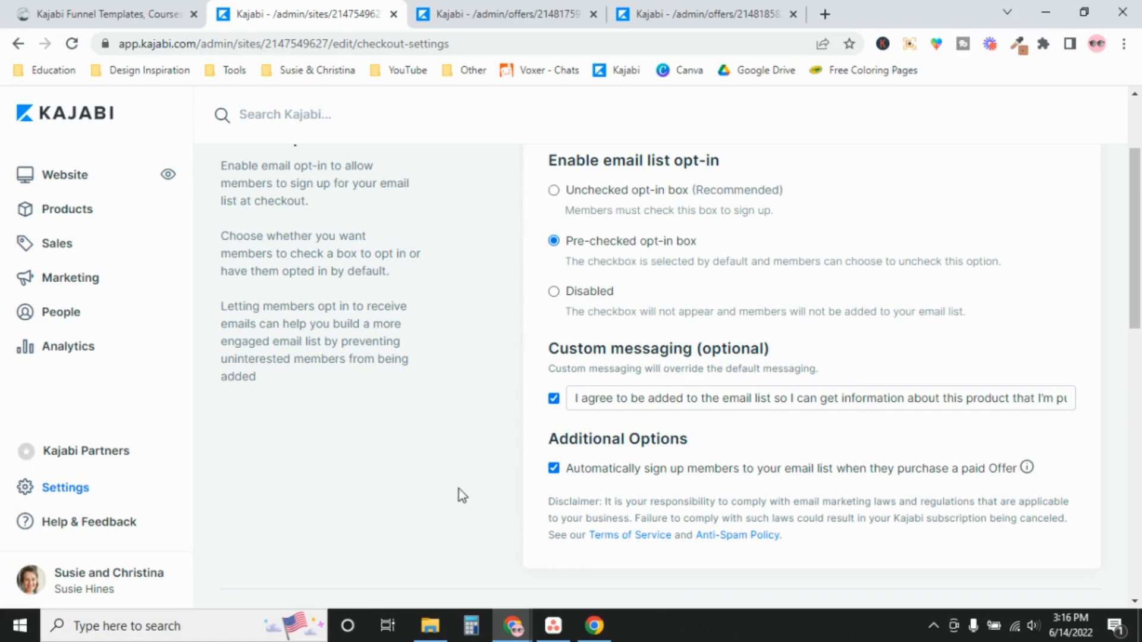
click(511, 13)
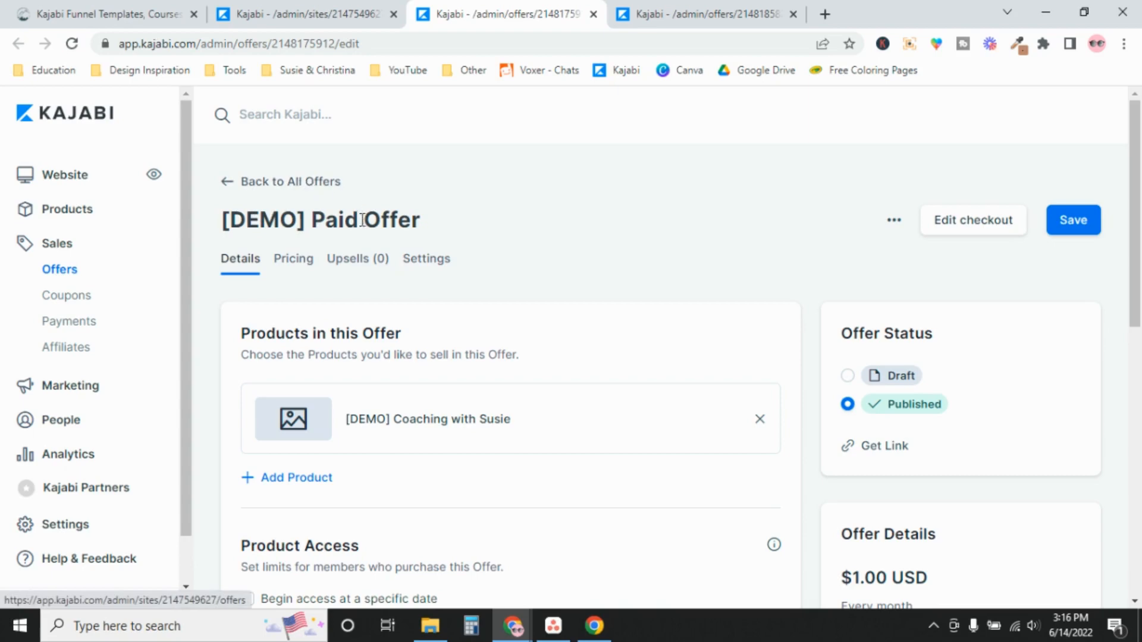
click(977, 236)
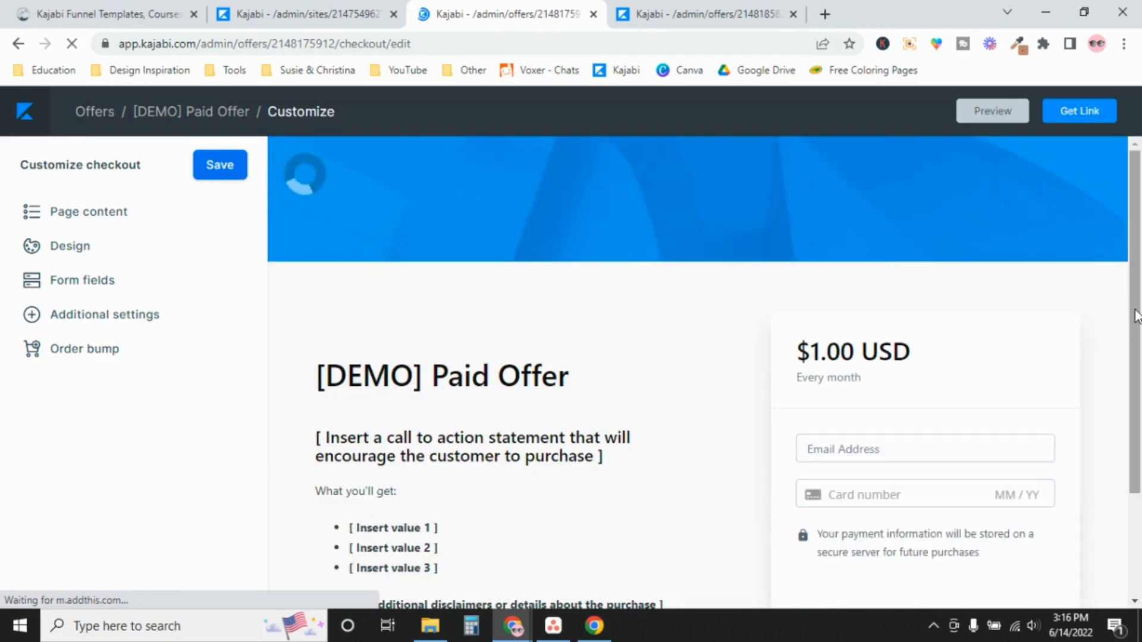
scroll(1075, 360, down, 3)
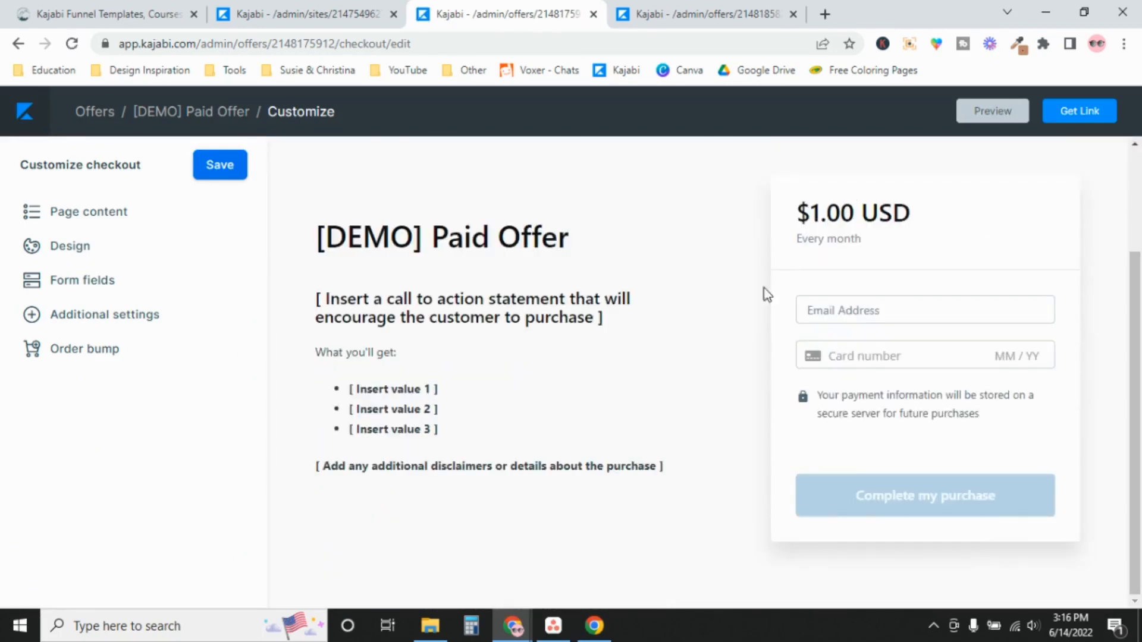
key(ctrl+shift+Tab)
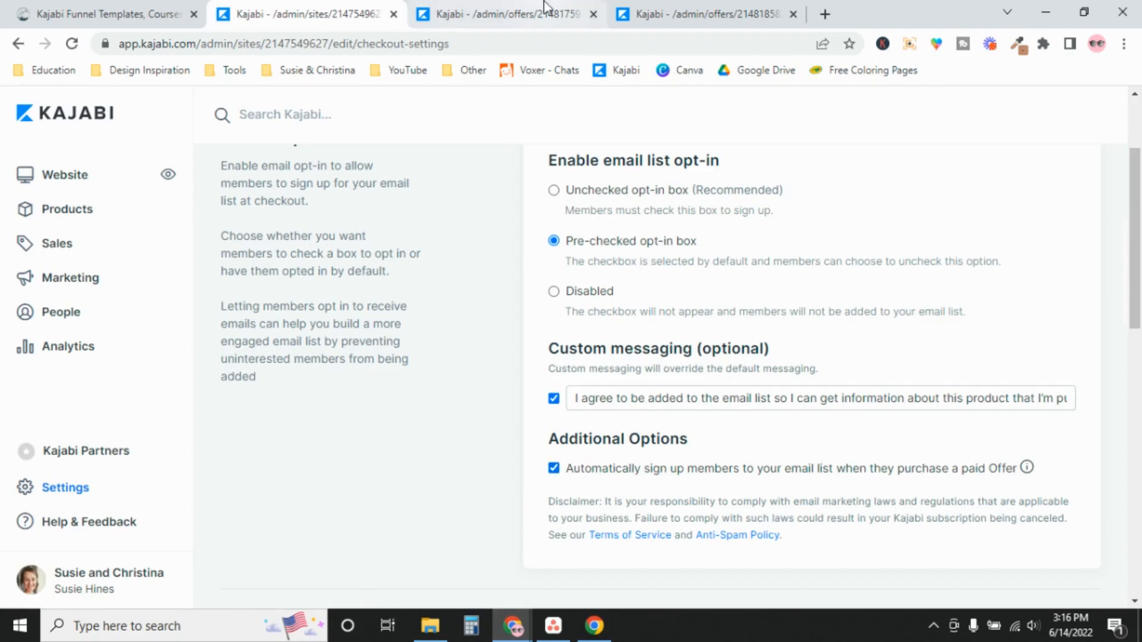
click(522, 12)
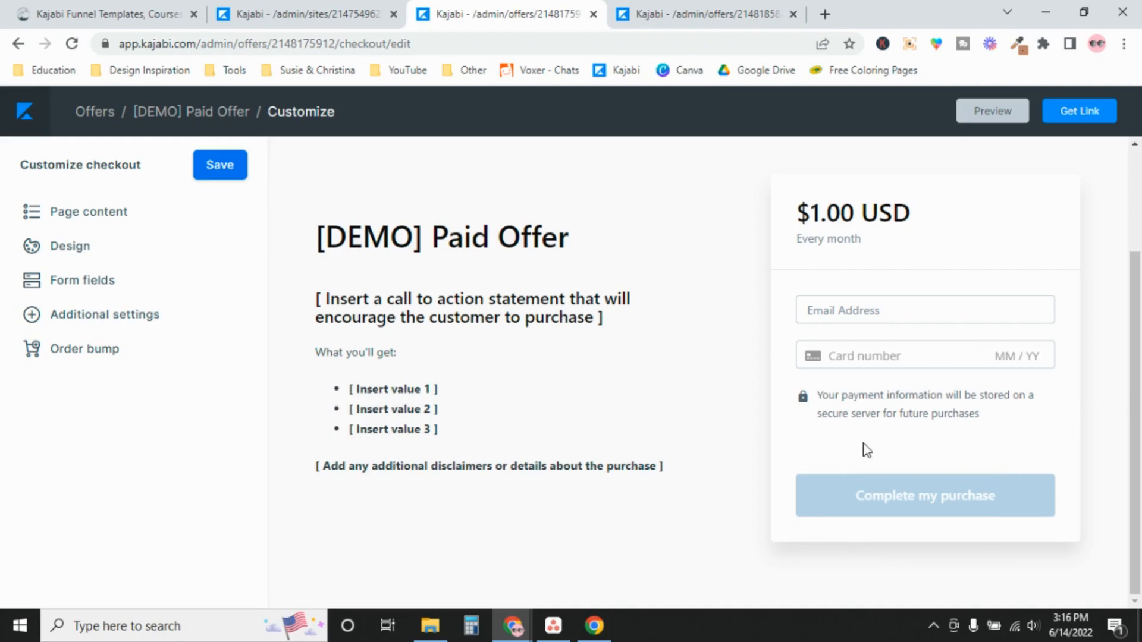
- Open the [DEMO] Free Offer checkout page for editing and compare its email opt-in checkbox with the paid offer and checkout settings
click(679, 17)
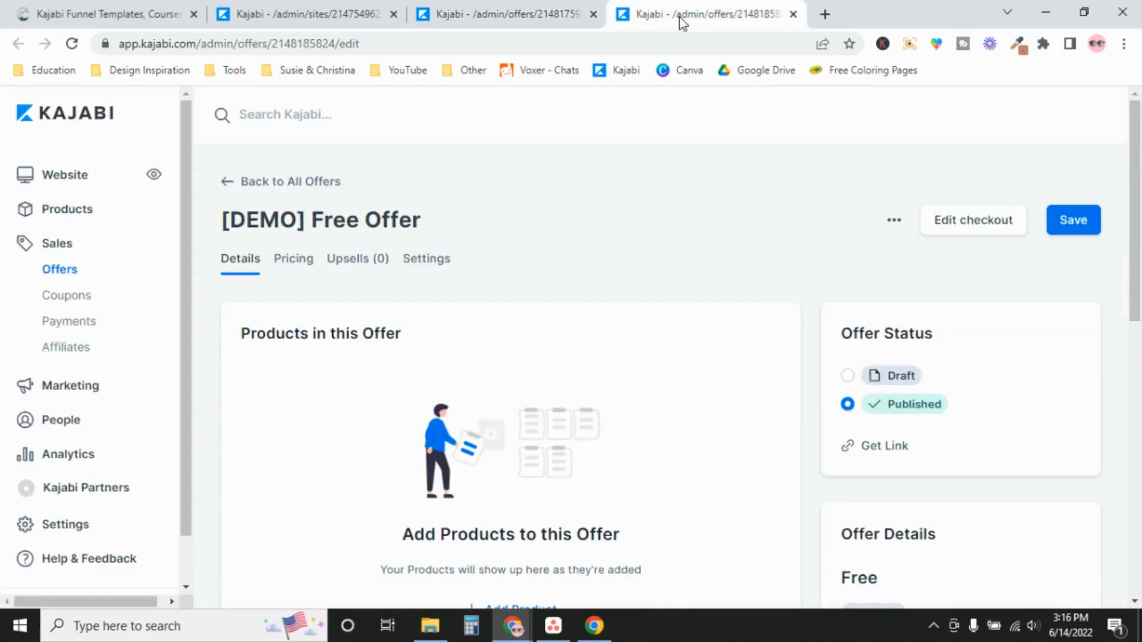
click(477, 10)
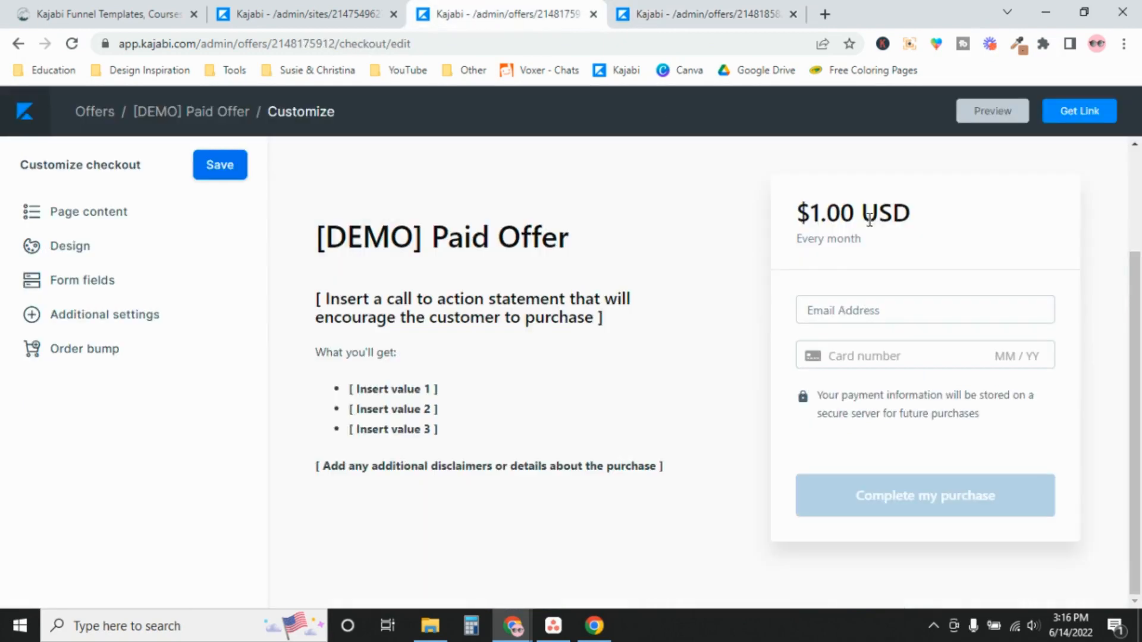
click(684, 17)
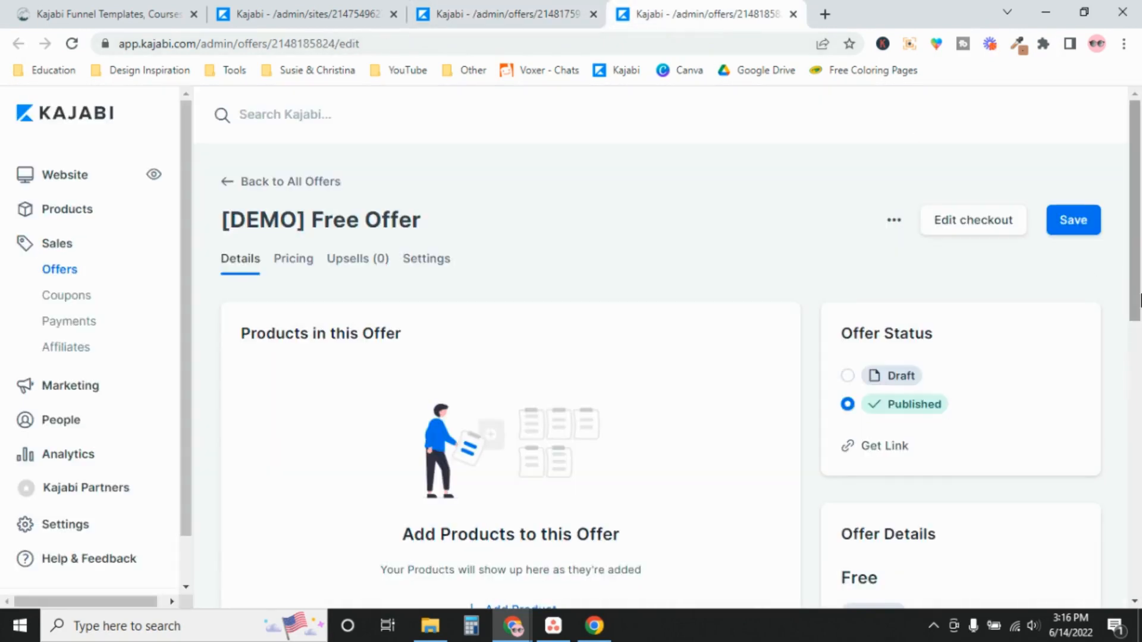
scroll(1110, 341, down, 3)
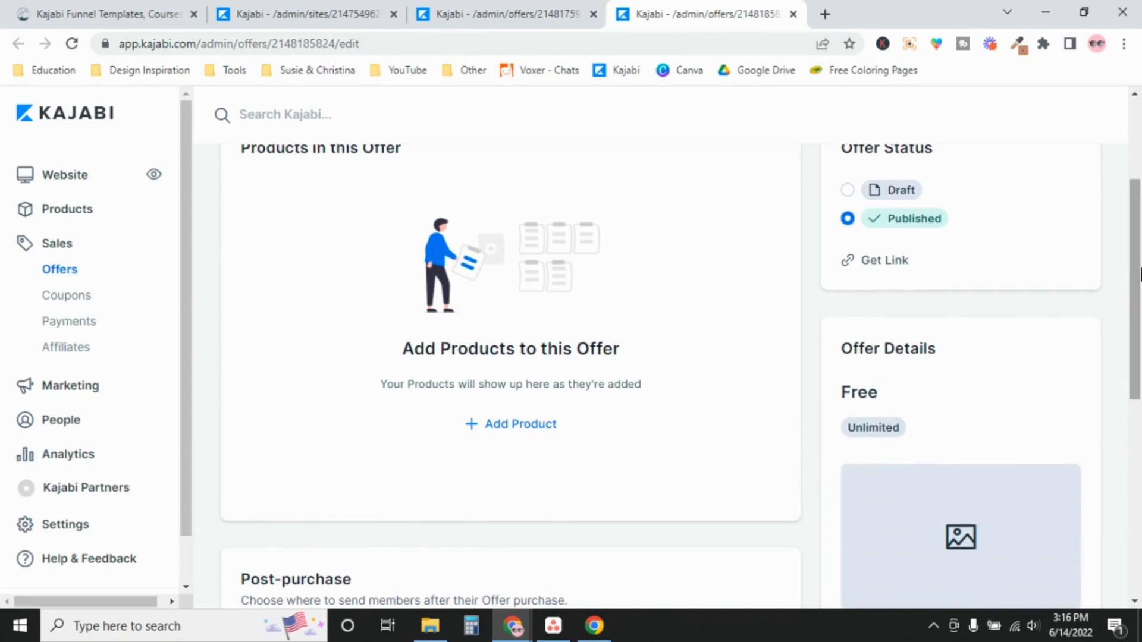
scroll(884, 384, up, 3)
click(993, 220)
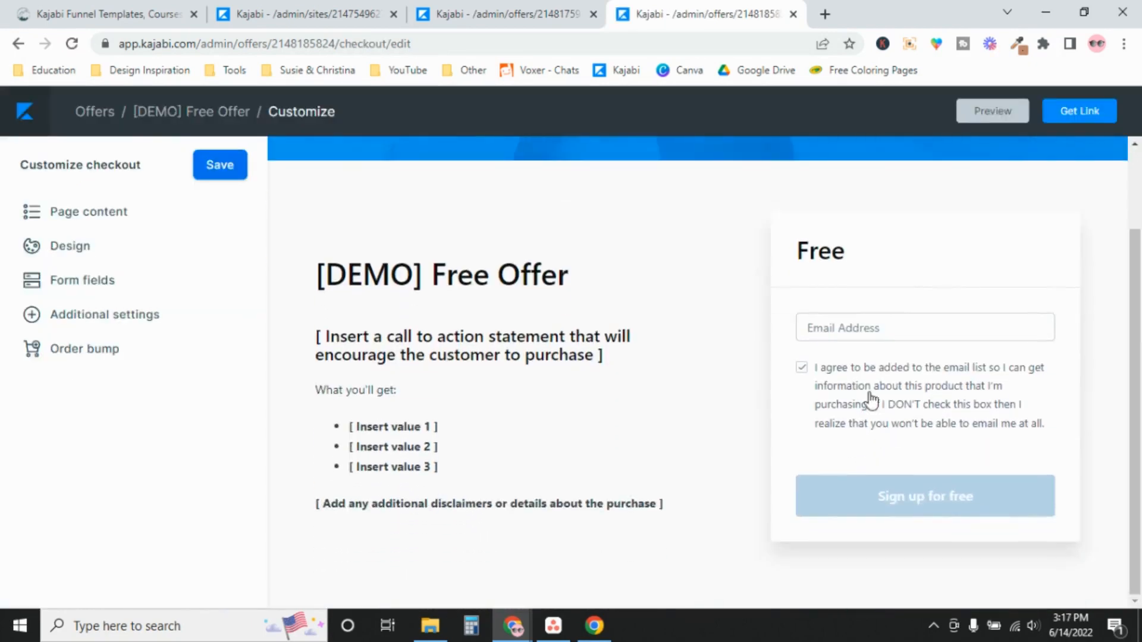
click(243, 13)
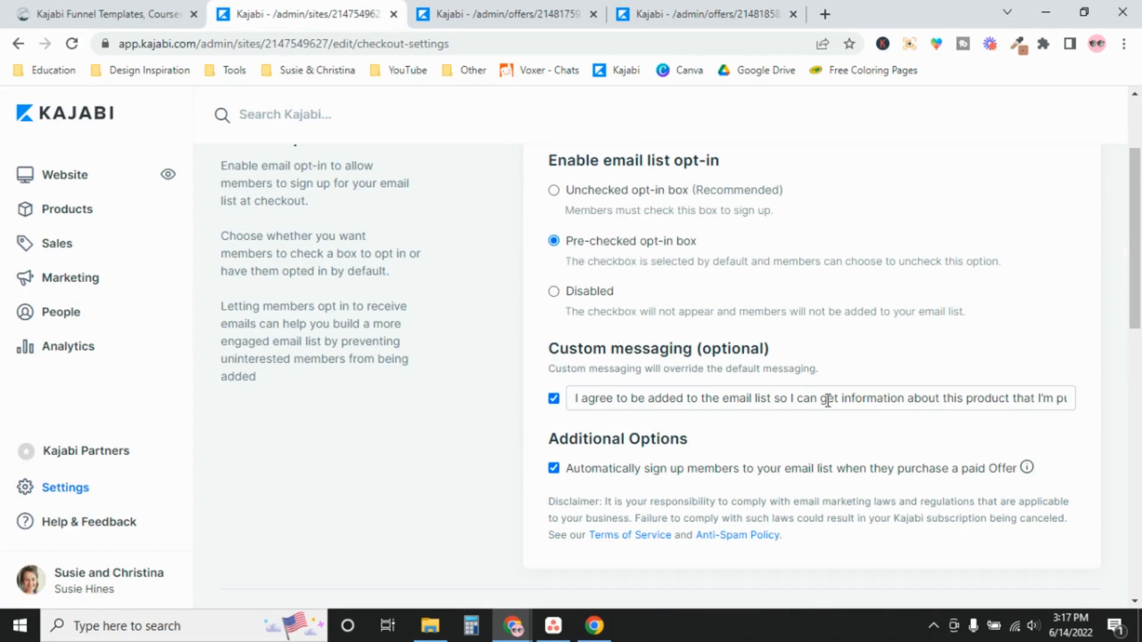
click(707, 14)
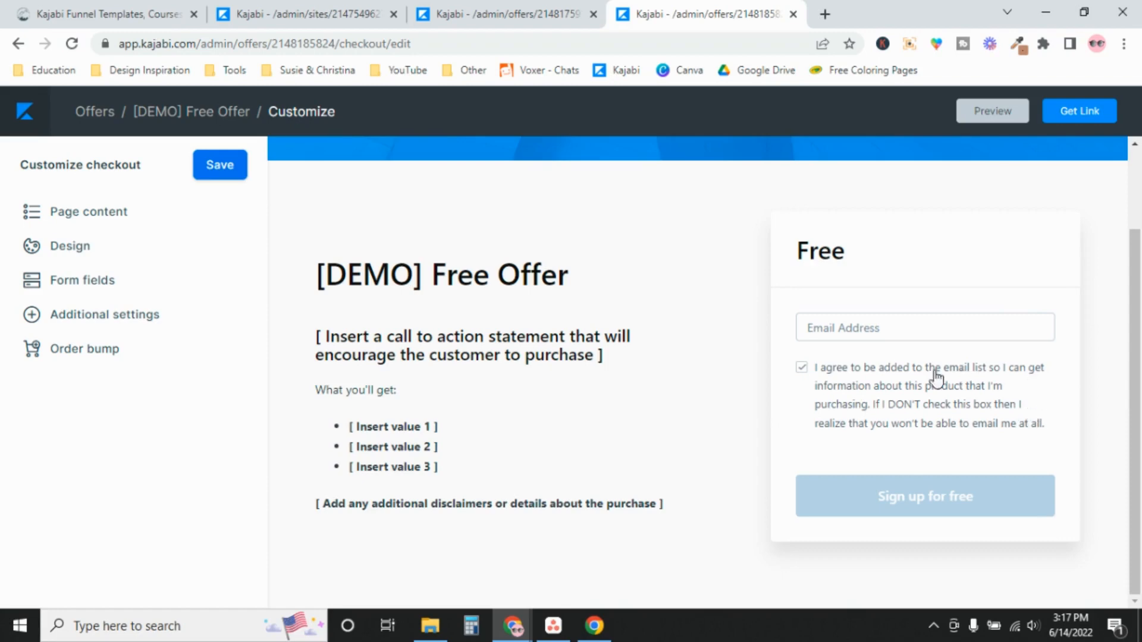
- Read the lesson's recommendation to add a Service Agreement to checkout pages and check it against the [DEMO] Paid Offer checkout
click(506, 14)
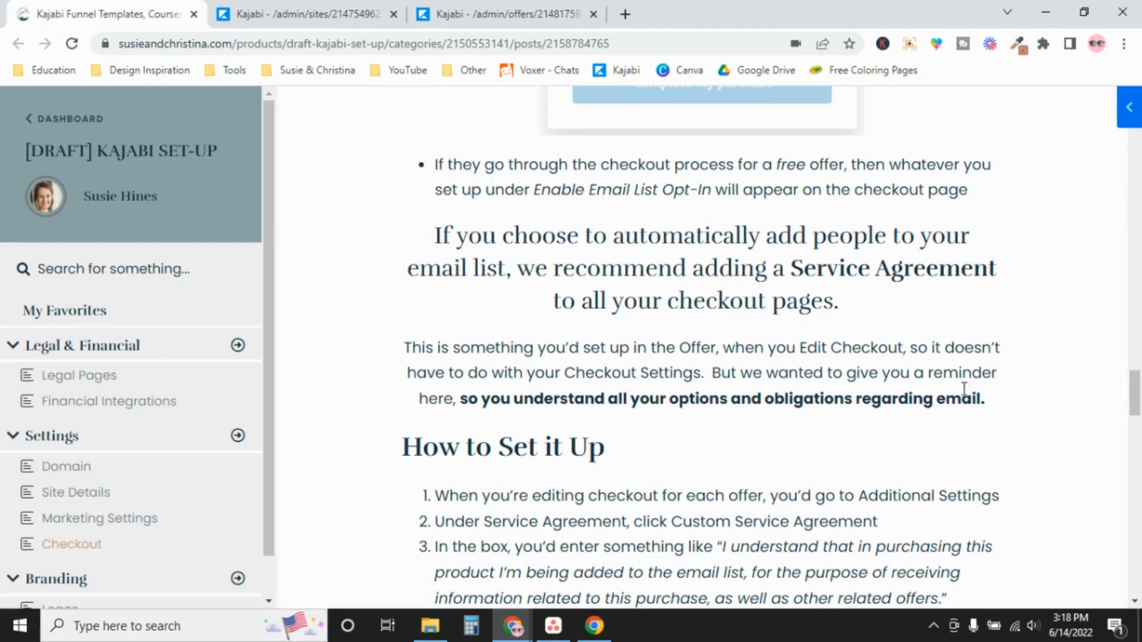
click(487, 7)
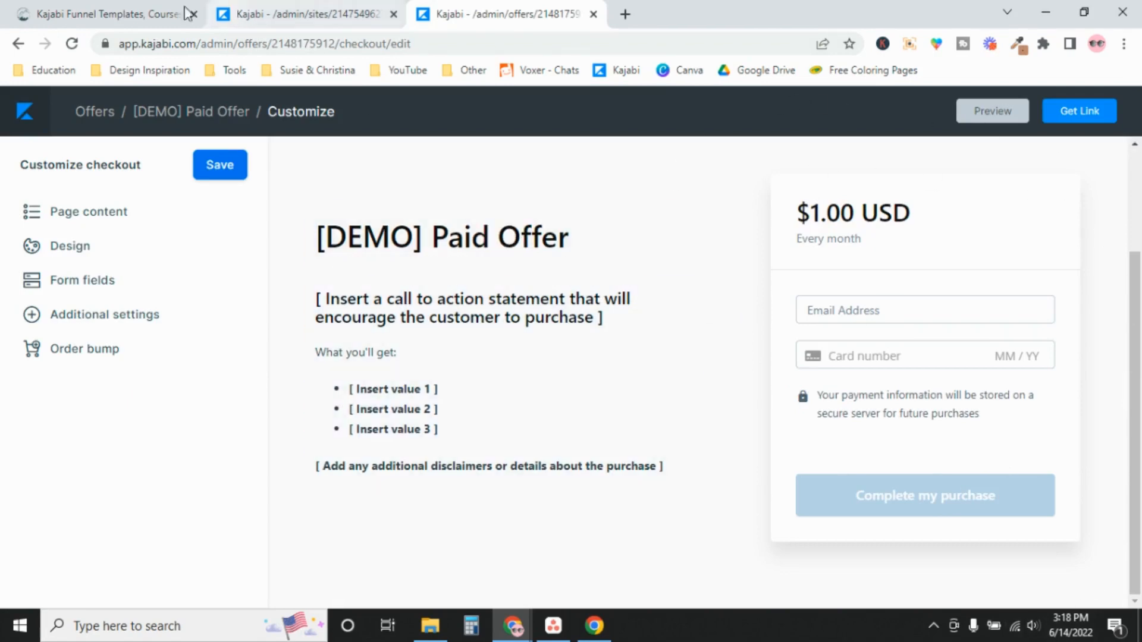
click(113, 13)
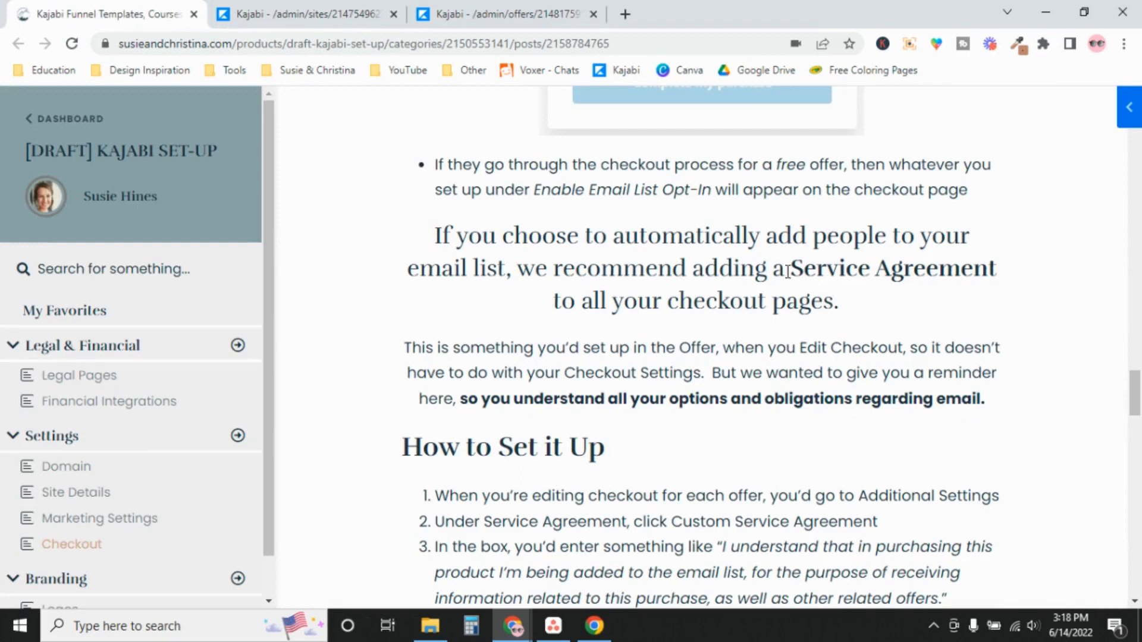
drag(787, 272, 1015, 278)
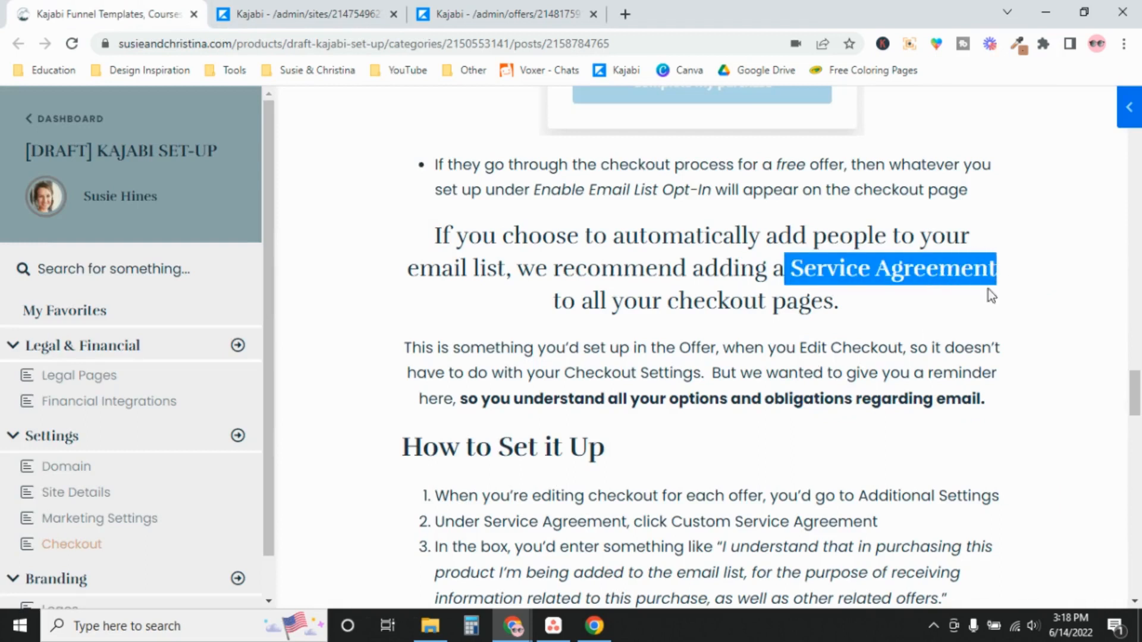
click(676, 310)
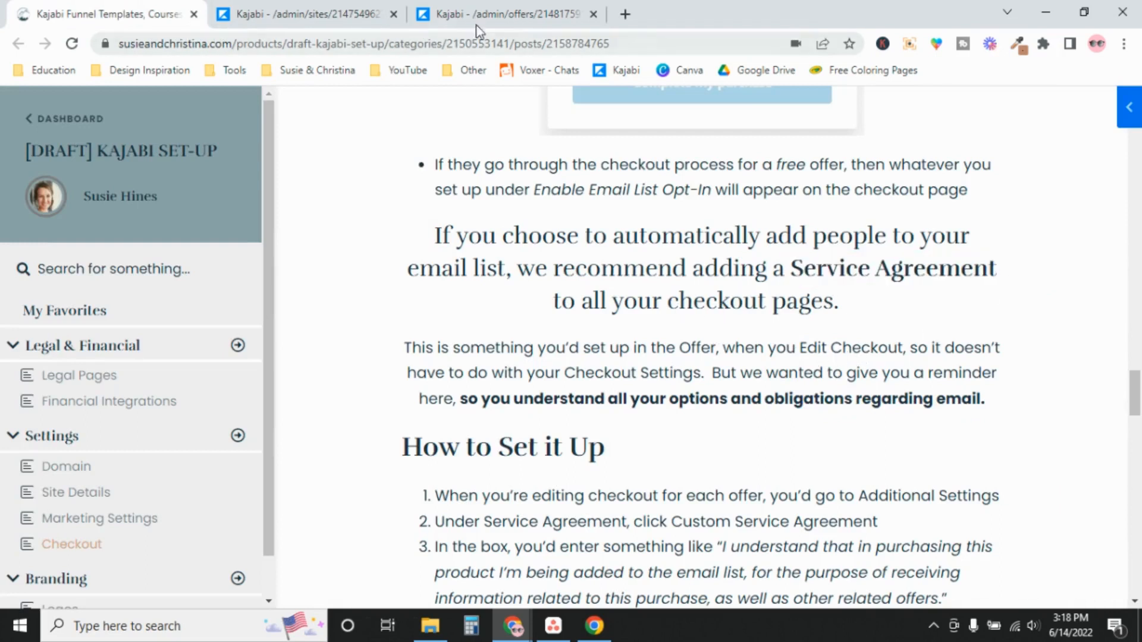
- Compare the automatic sign-up setting with the paid offer checkout, and examine the lesson's set-up steps and sample service agreement
click(319, 8)
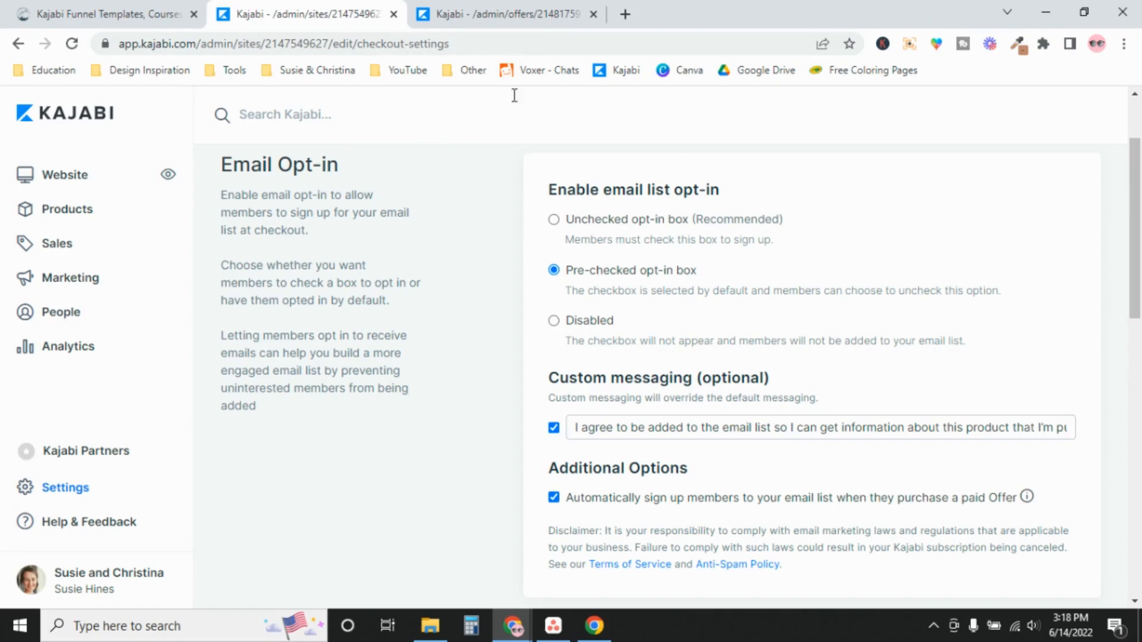
click(515, 16)
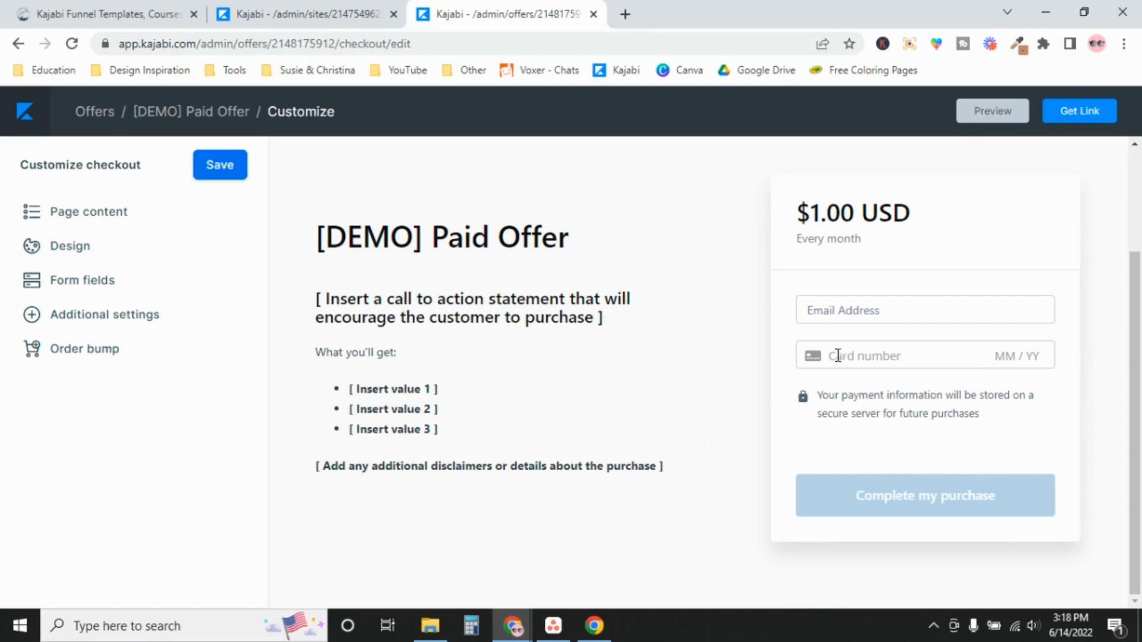
click(124, 6)
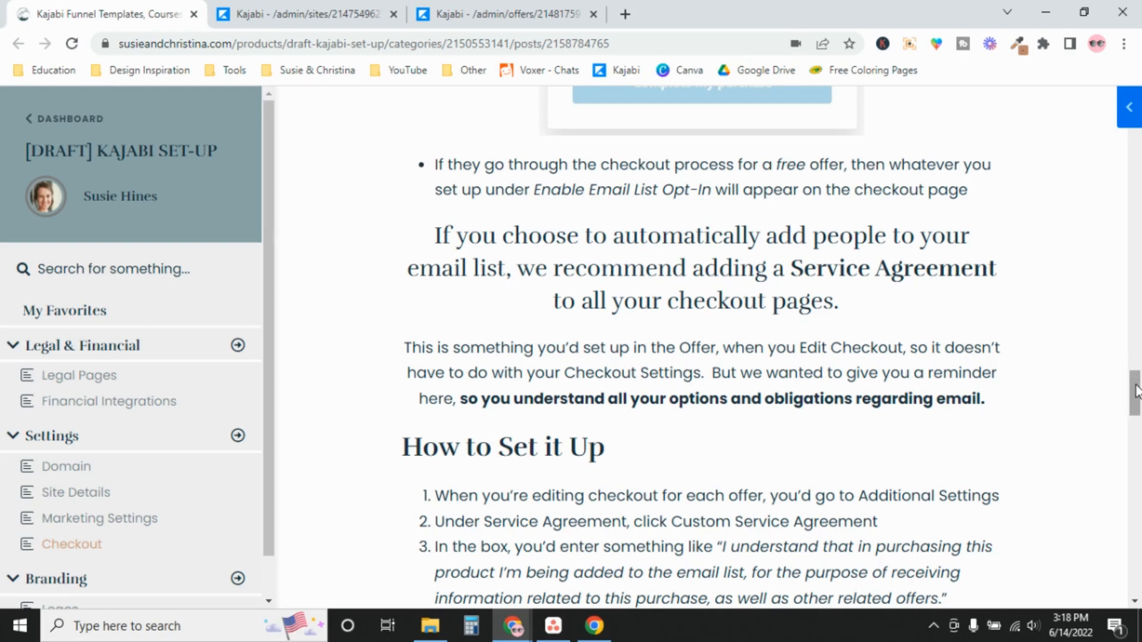
drag(1136, 392, 1138, 444)
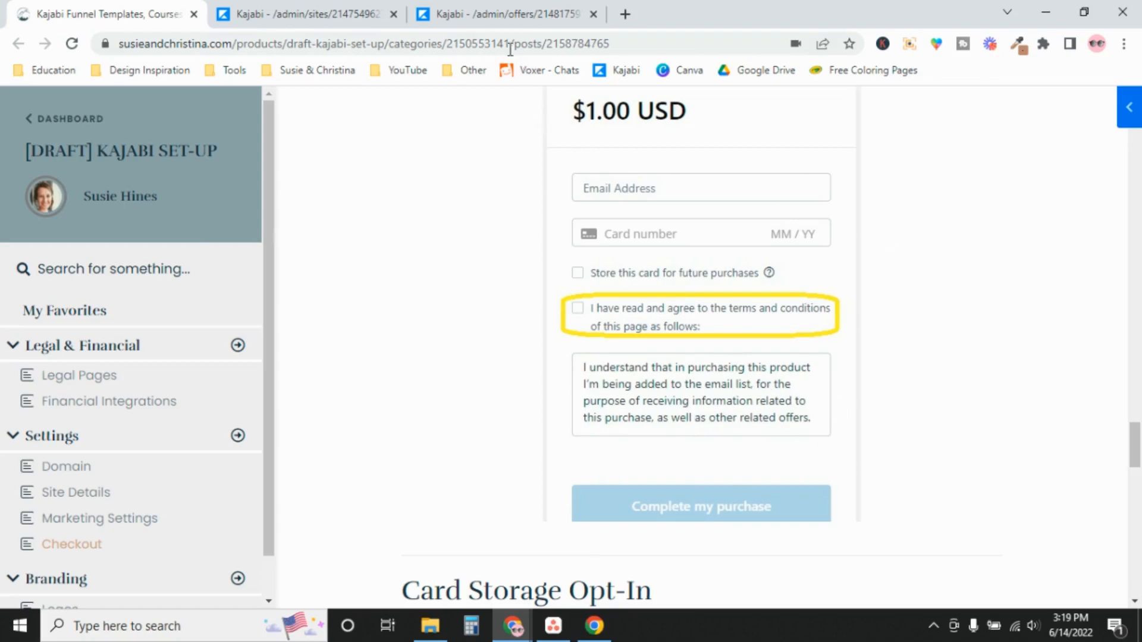
- Set the [DEMO] Paid Offer checkout to a custom service agreement, review its email-list wording including "as well as other related offers", and save
click(474, 18)
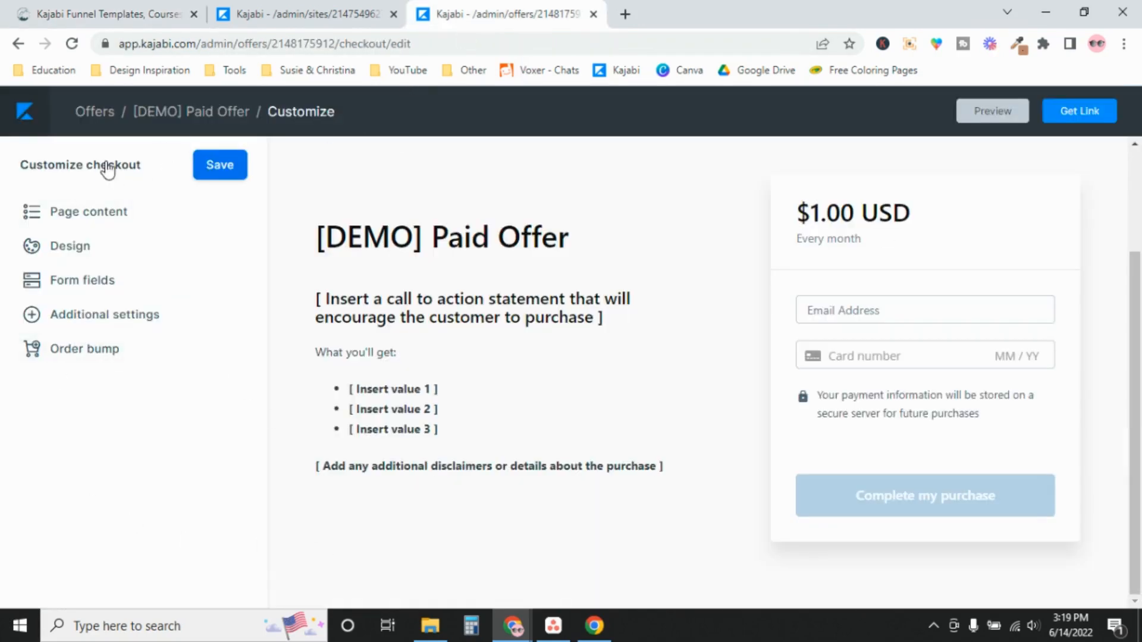
click(105, 315)
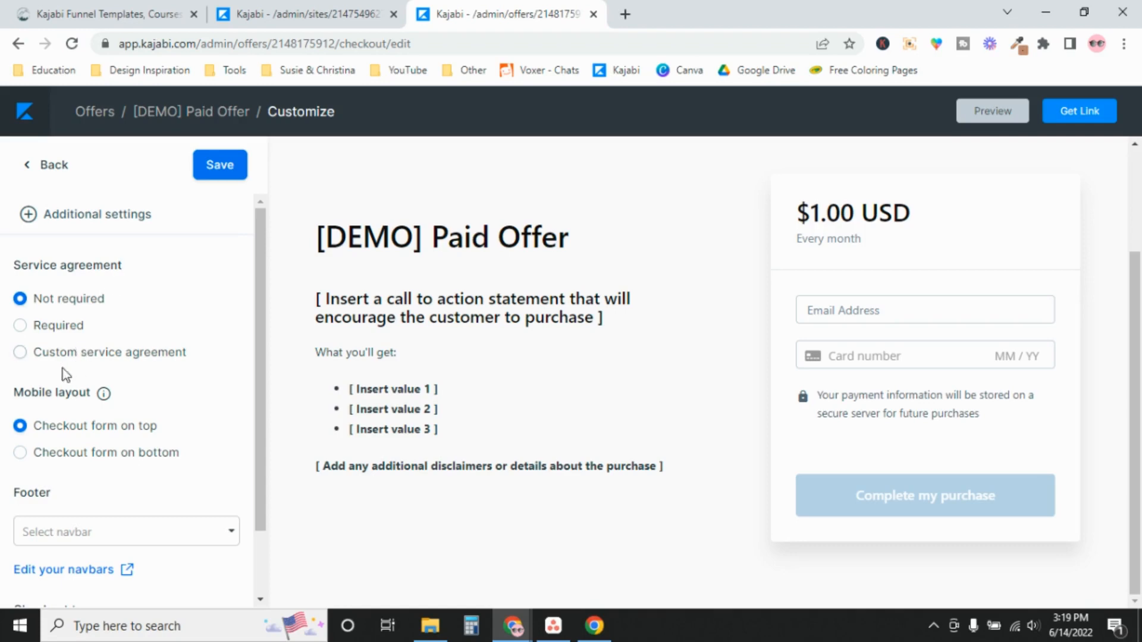
click(20, 353)
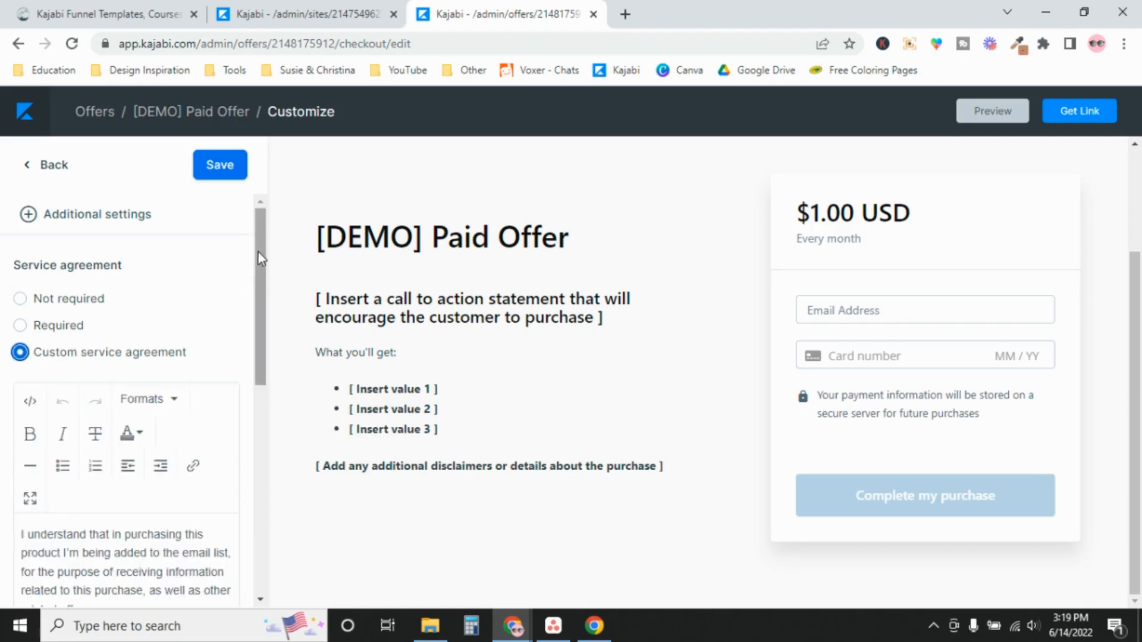
drag(258, 252, 225, 315)
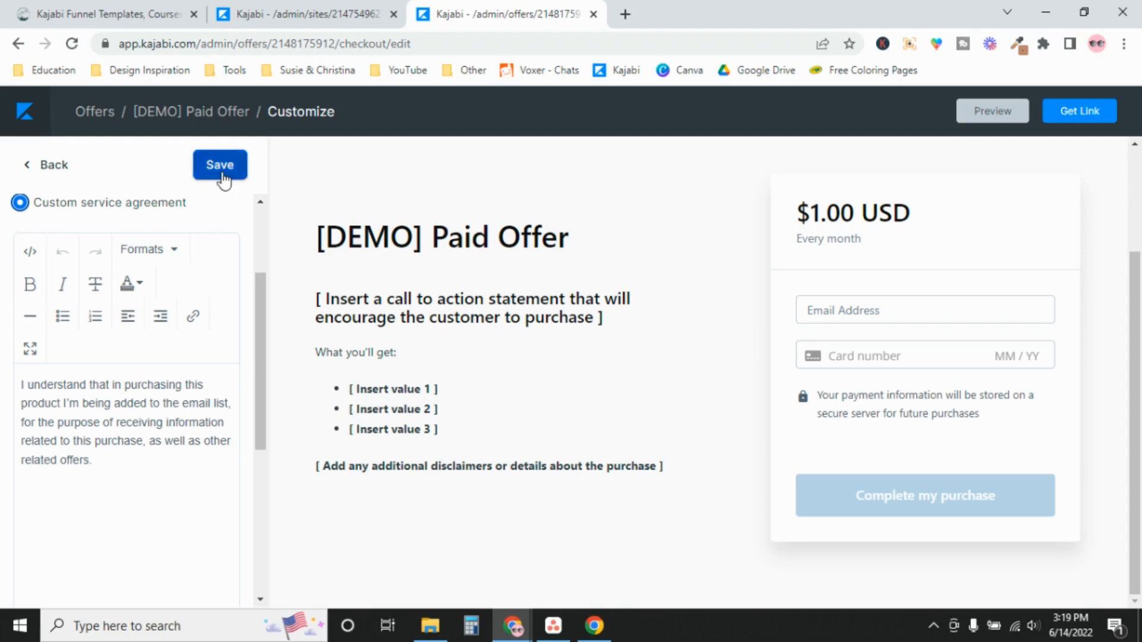
drag(149, 441, 158, 466)
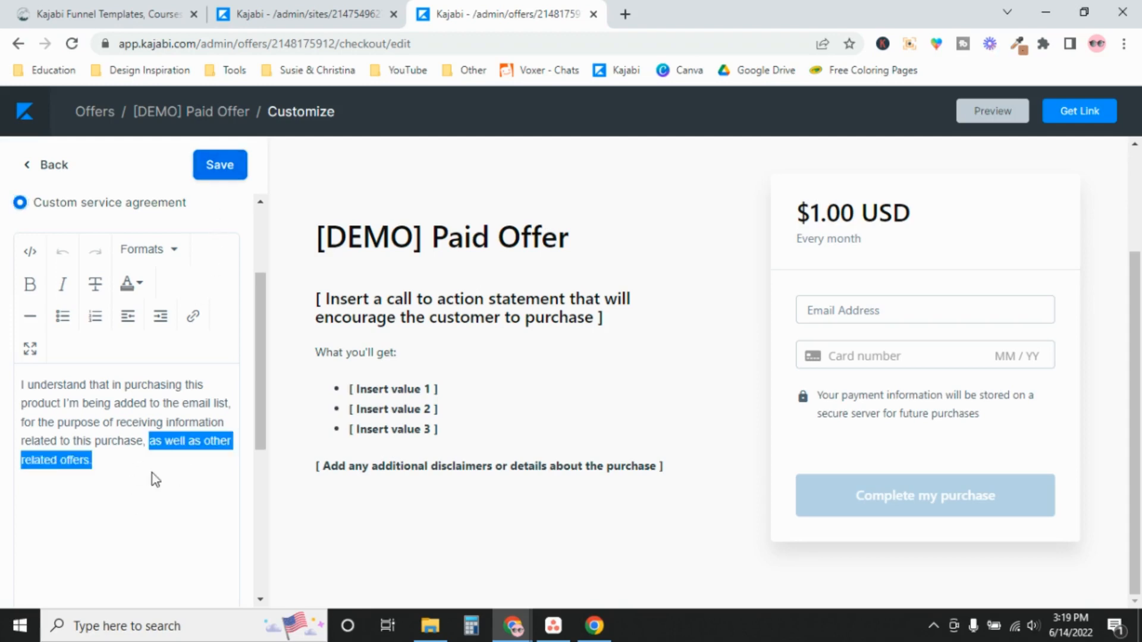
click(135, 466)
click(224, 169)
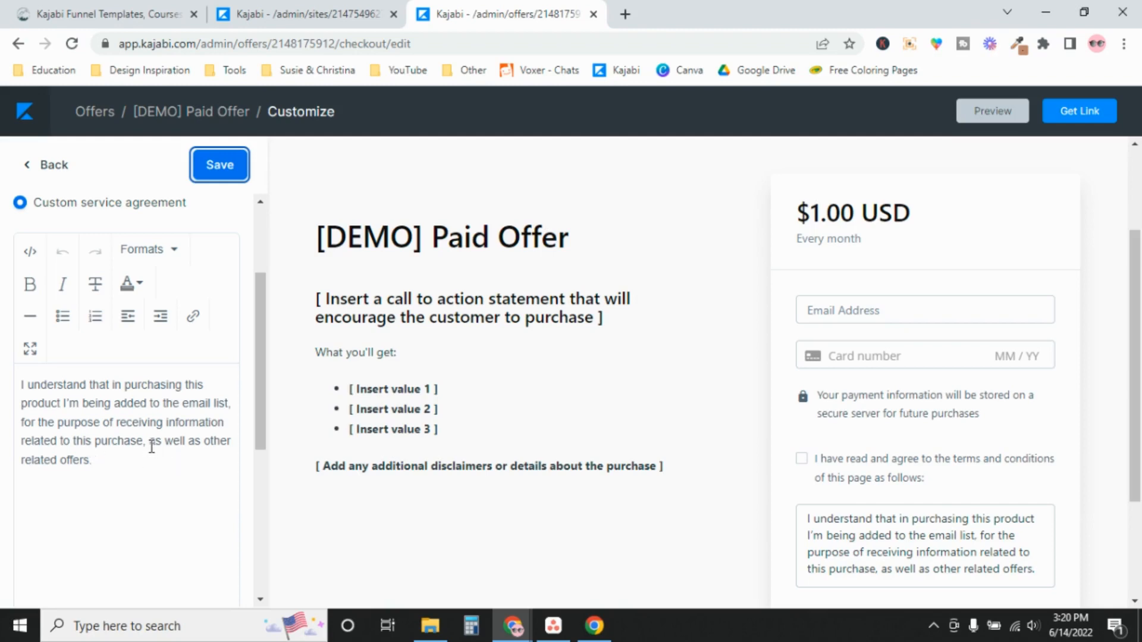
drag(152, 446, 162, 453)
click(113, 442)
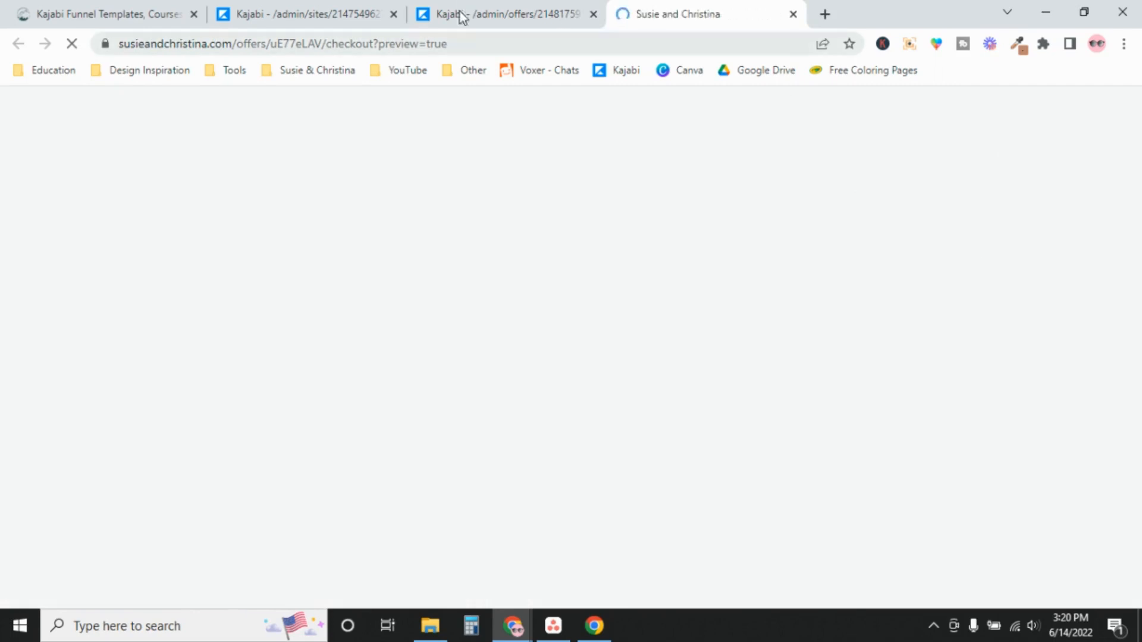
- Examine the service agreement on the [DEMO] Paid Offer checkout preview and test its terms and conditions checkbox
scroll(1140, 323, down, 4)
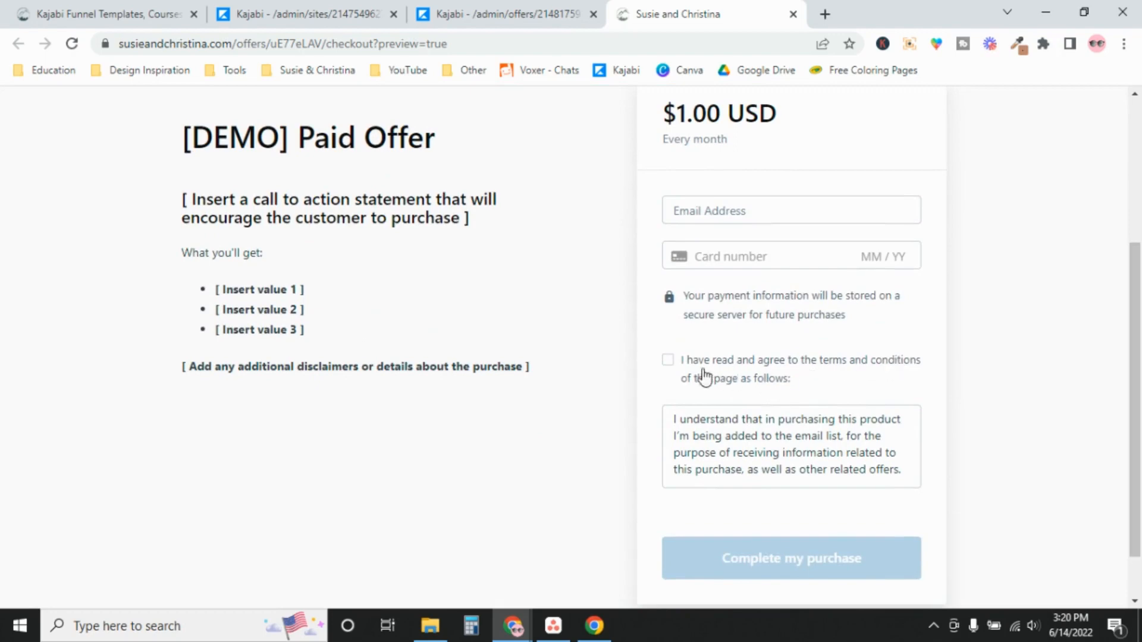
mouse_move(687, 366)
mouse_down()
mouse_move(798, 382)
mouse_move(682, 388)
mouse_up()
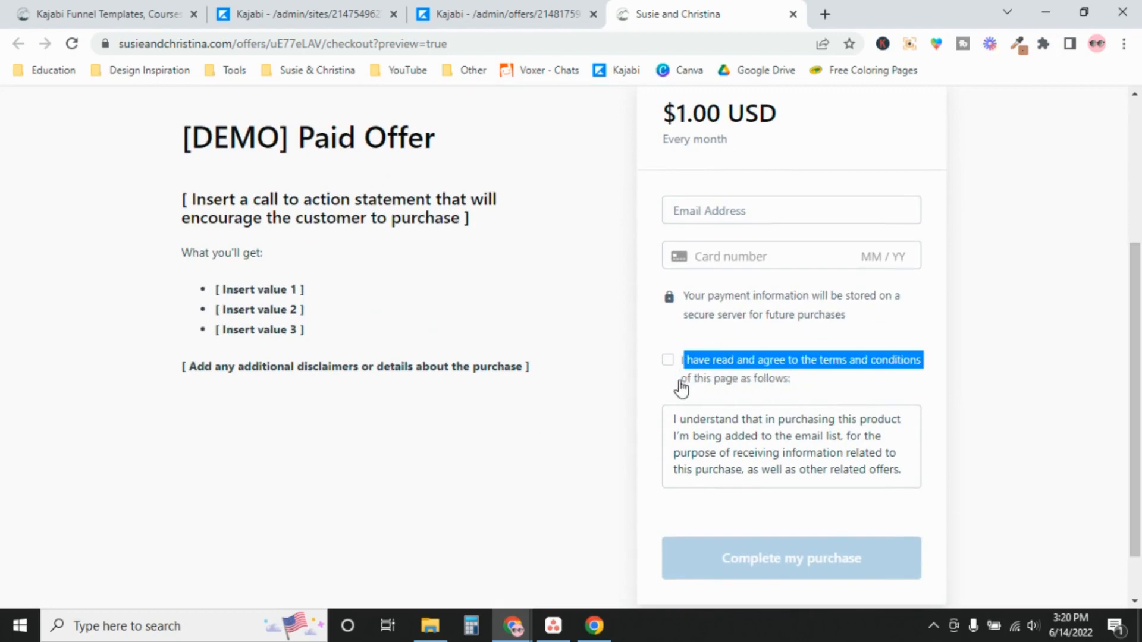
click(748, 380)
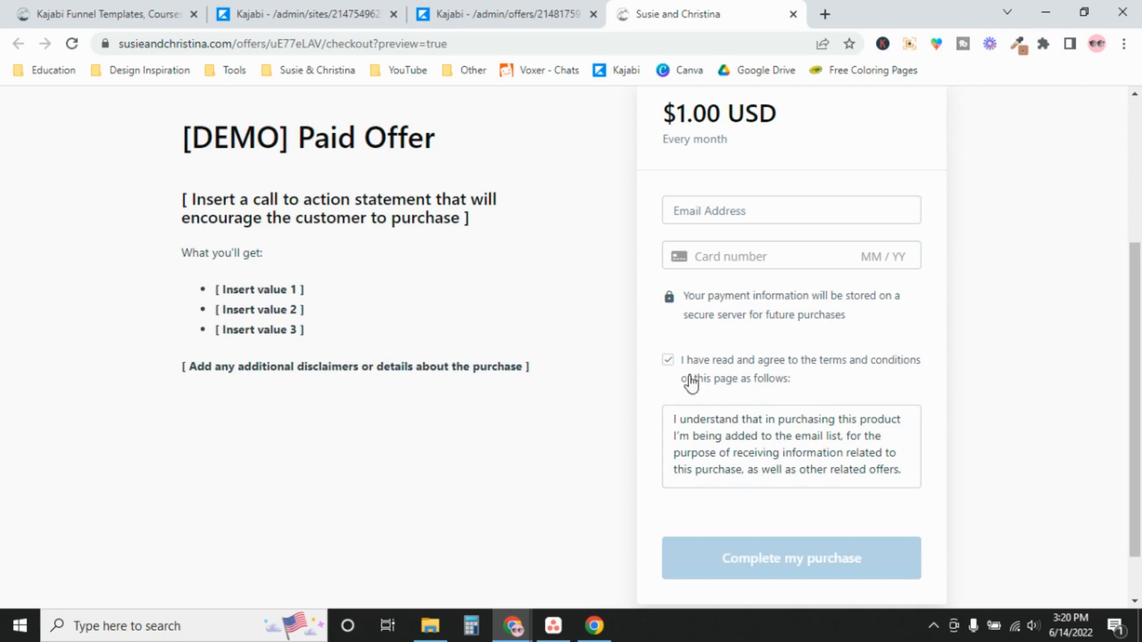
click(669, 360)
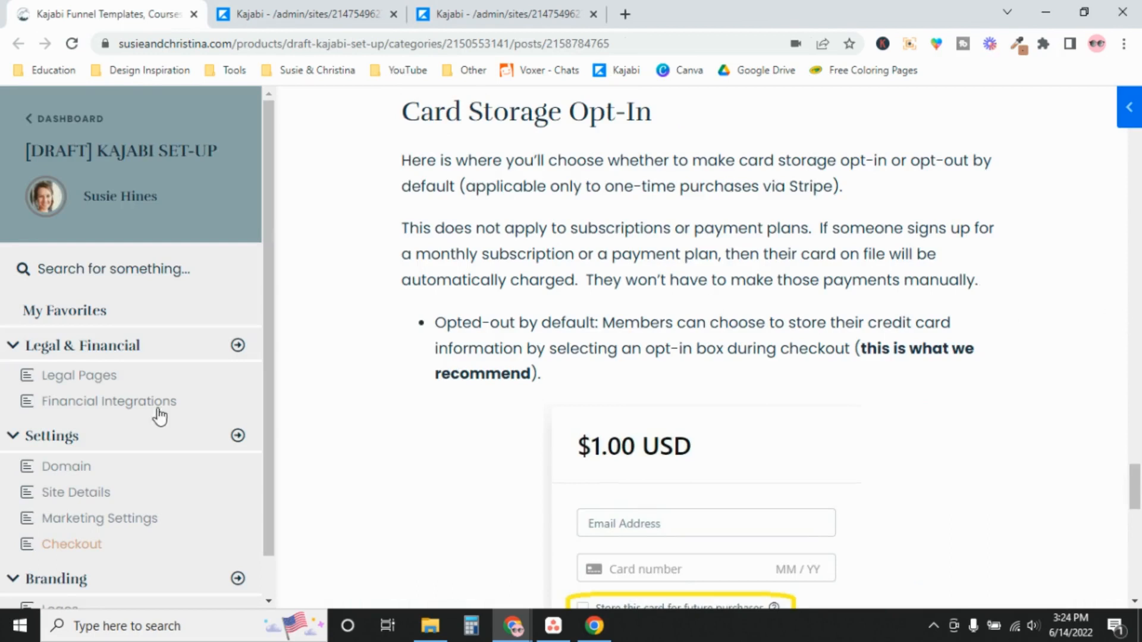
- Review the Card Storage Opt-in options and compare them with the card storage checkbox on the [DEMO] Full-Pay Offer checkout, opened in a new tab
click(256, 17)
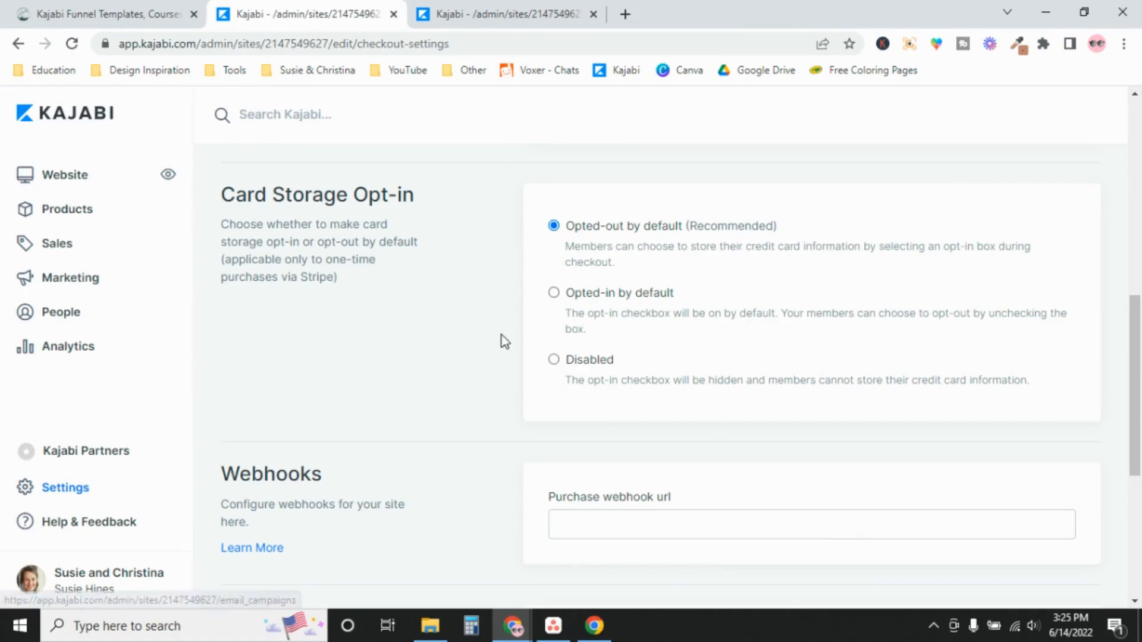
click(98, 14)
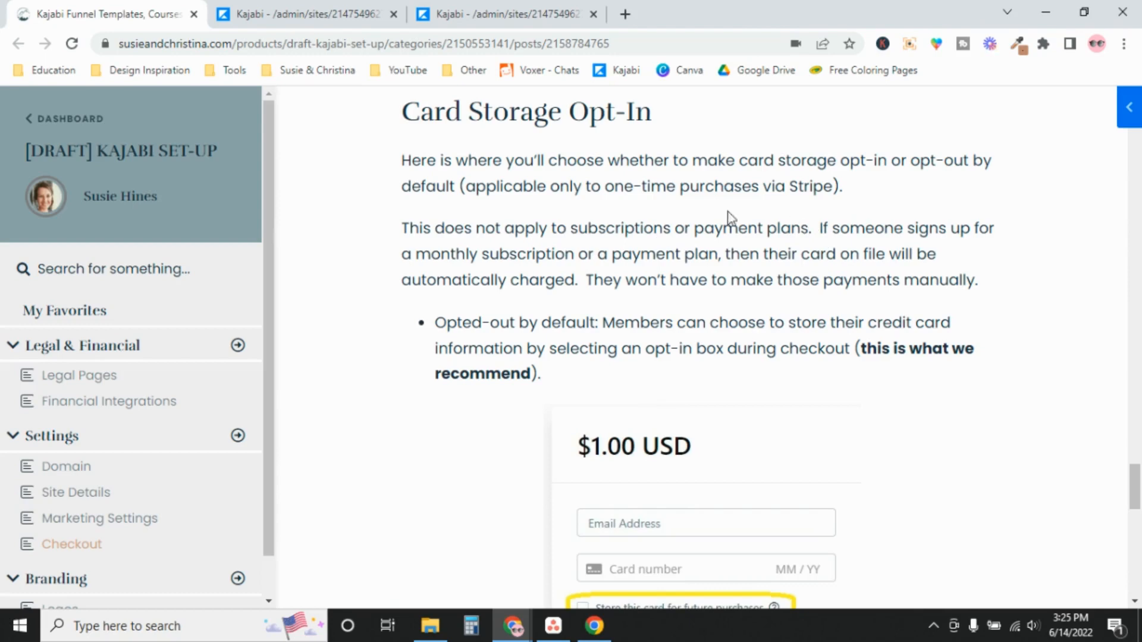
click(482, 19)
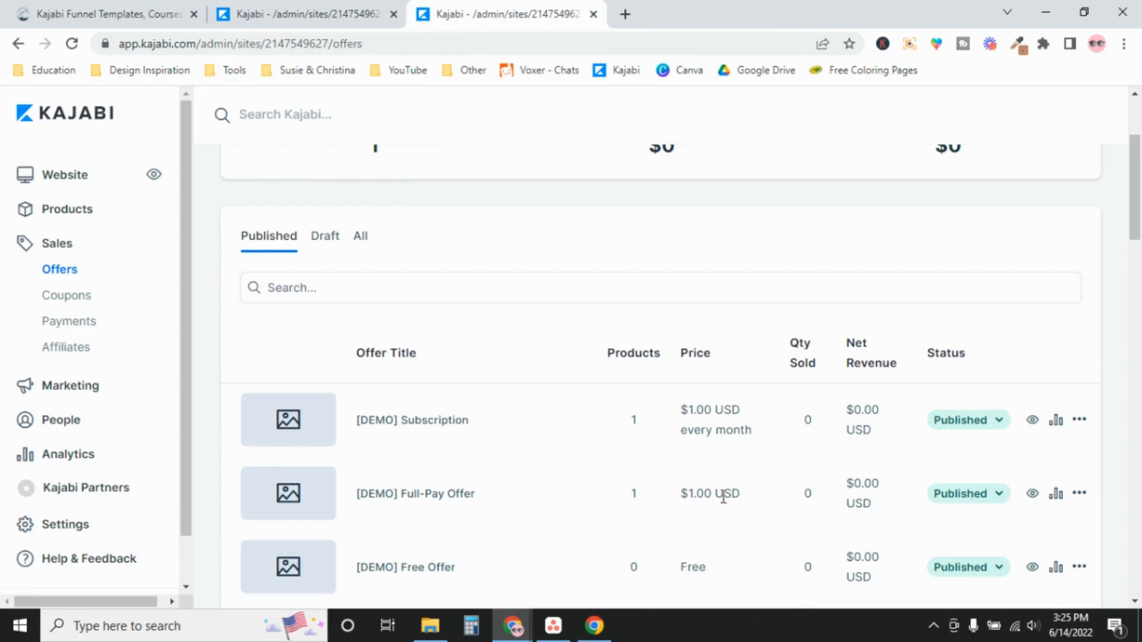
right_click(419, 495)
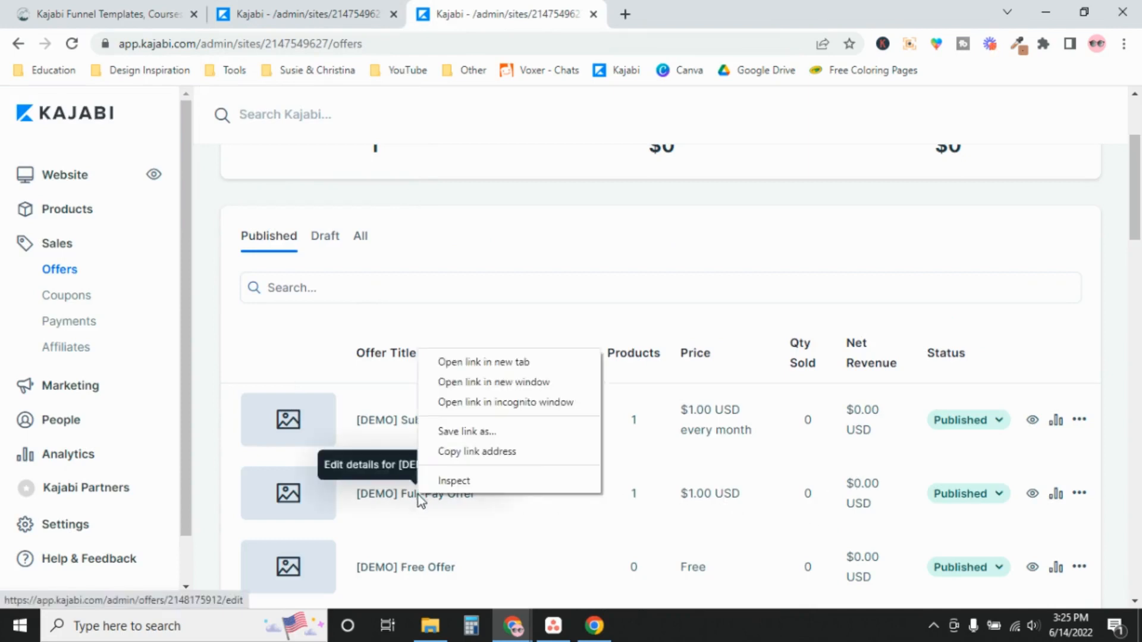
click(506, 363)
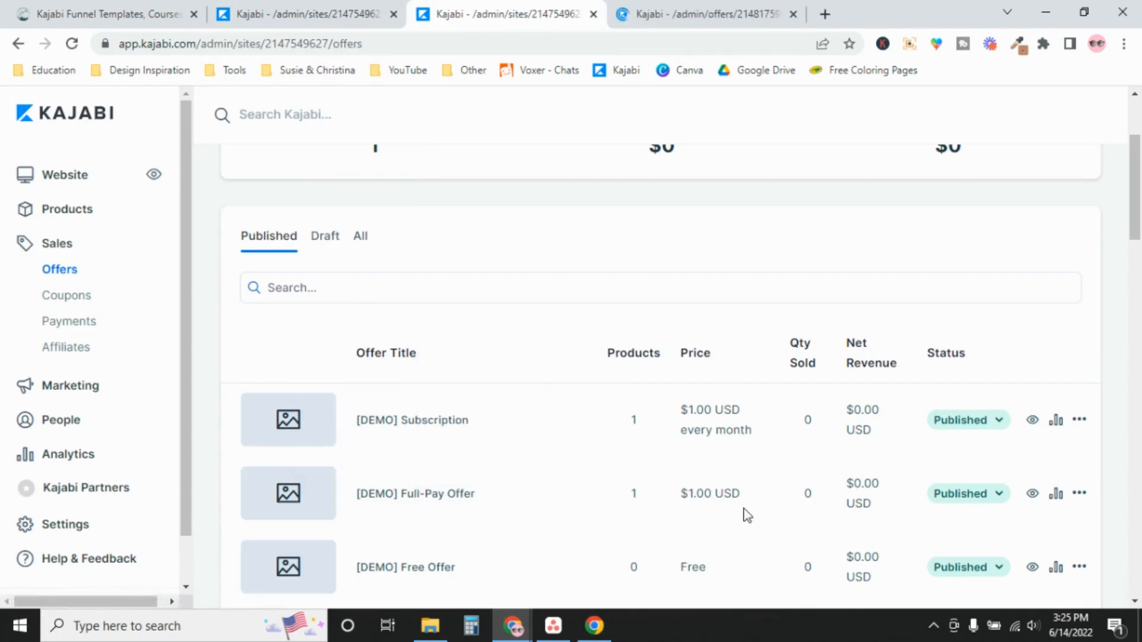
click(712, 13)
click(987, 229)
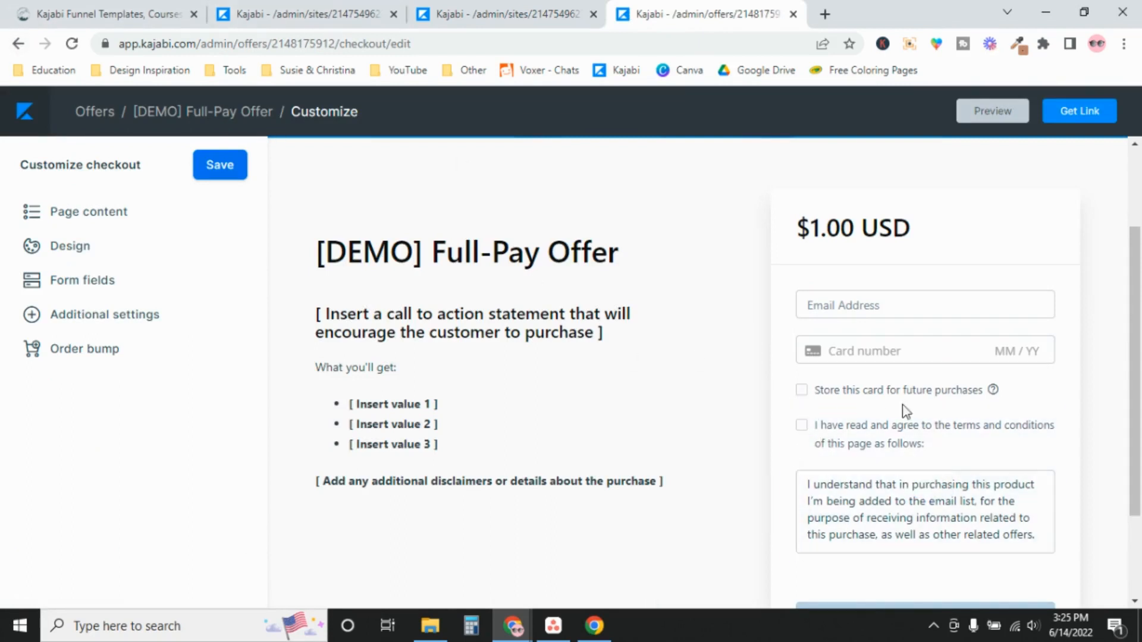
click(278, 18)
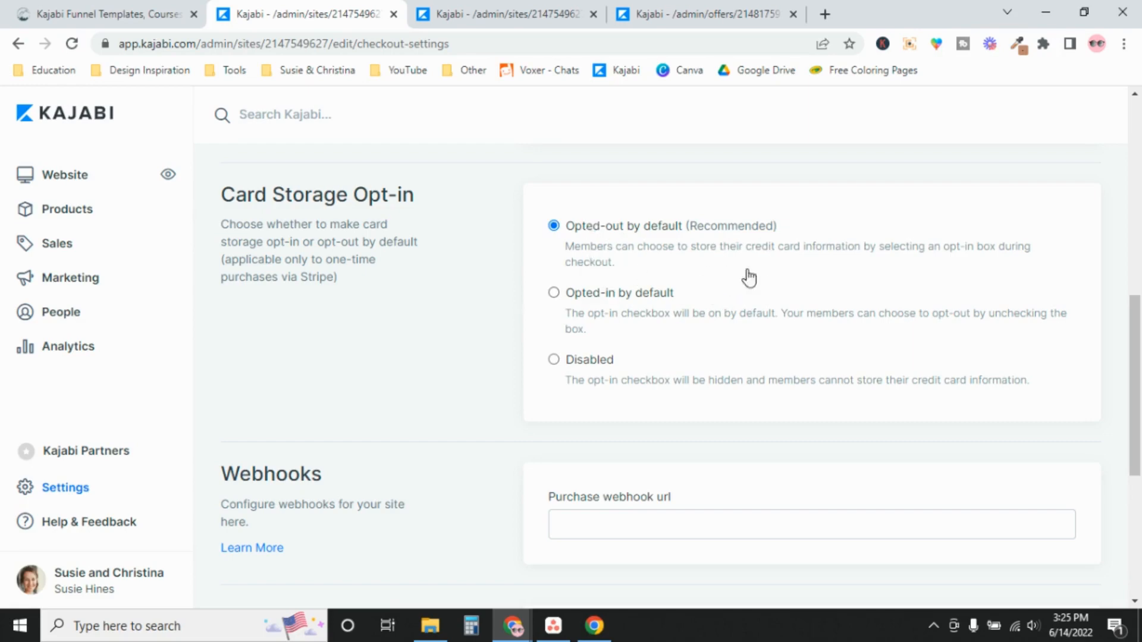
click(706, 7)
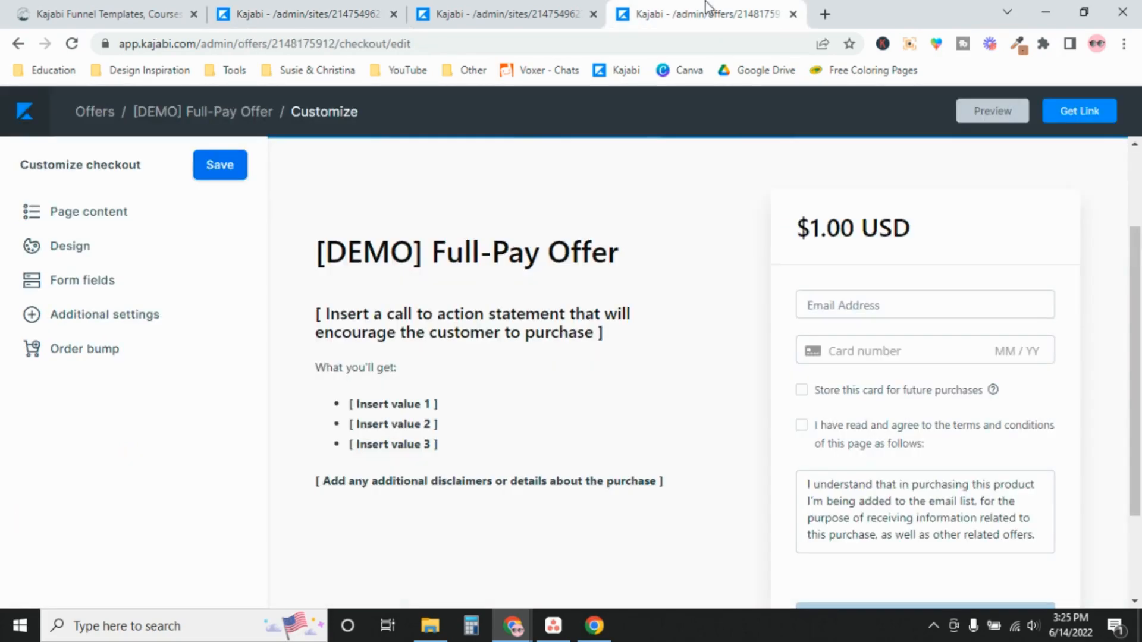
- Open the [DEMO] Subscription checkout for editing and compare its card storage notice with the Full-Pay Offer checkout and the Card Storage Opt-in setting
click(498, 7)
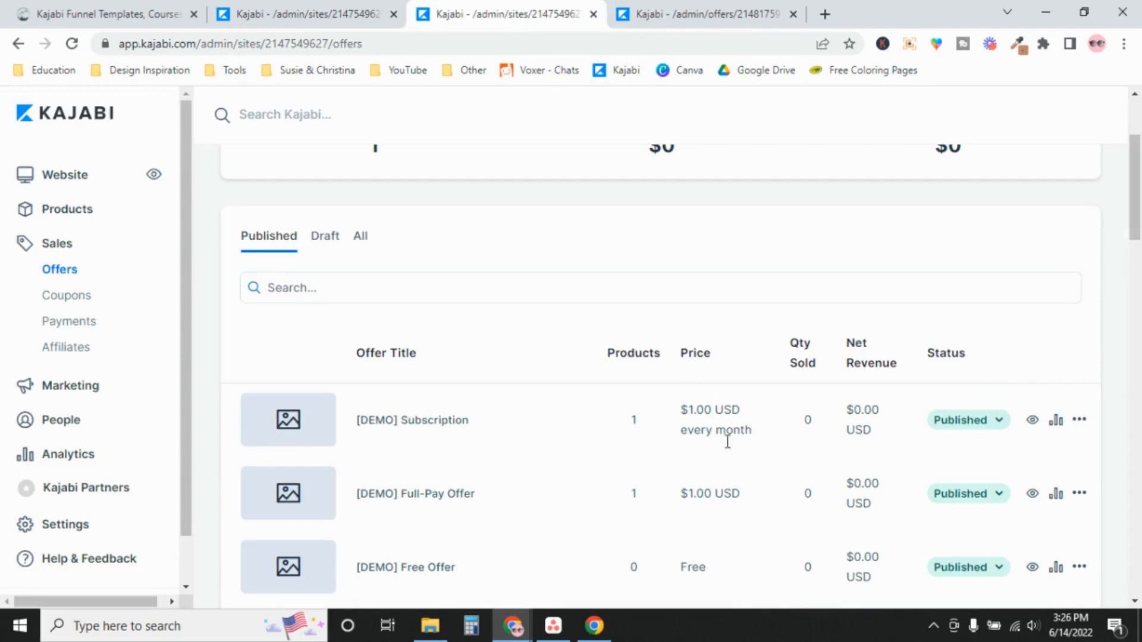
click(434, 425)
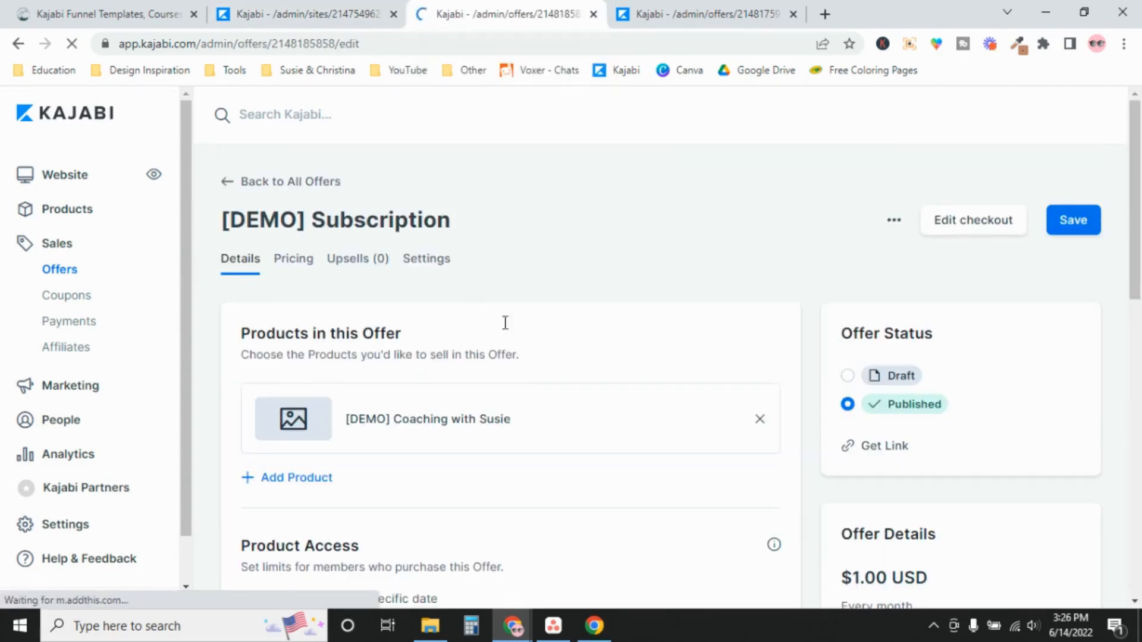
click(990, 224)
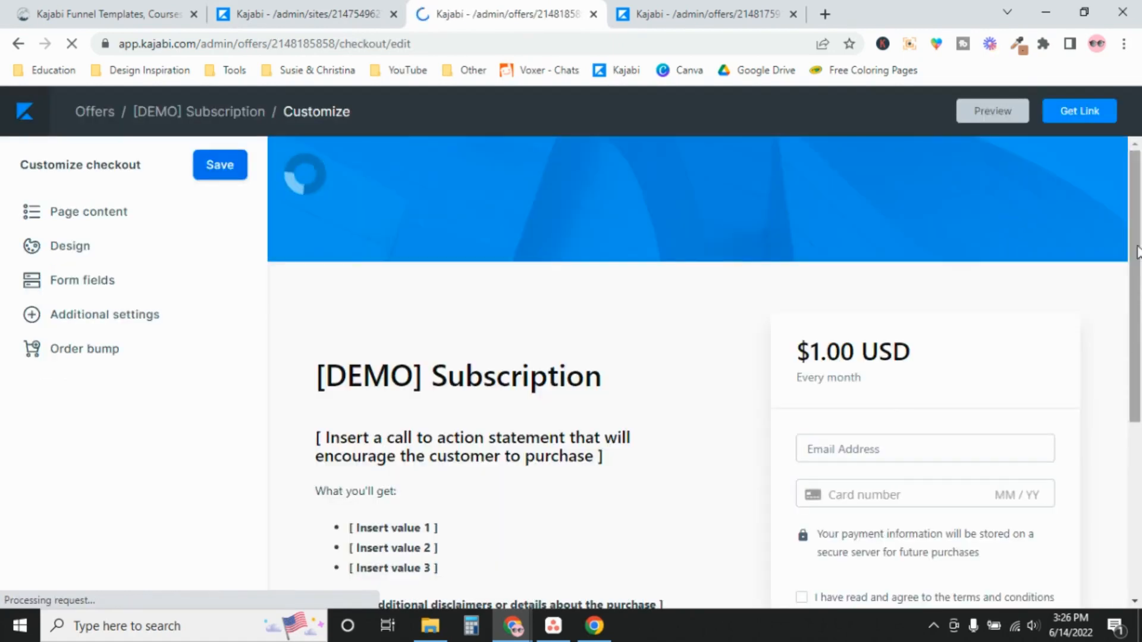
scroll(1140, 294, down, 2)
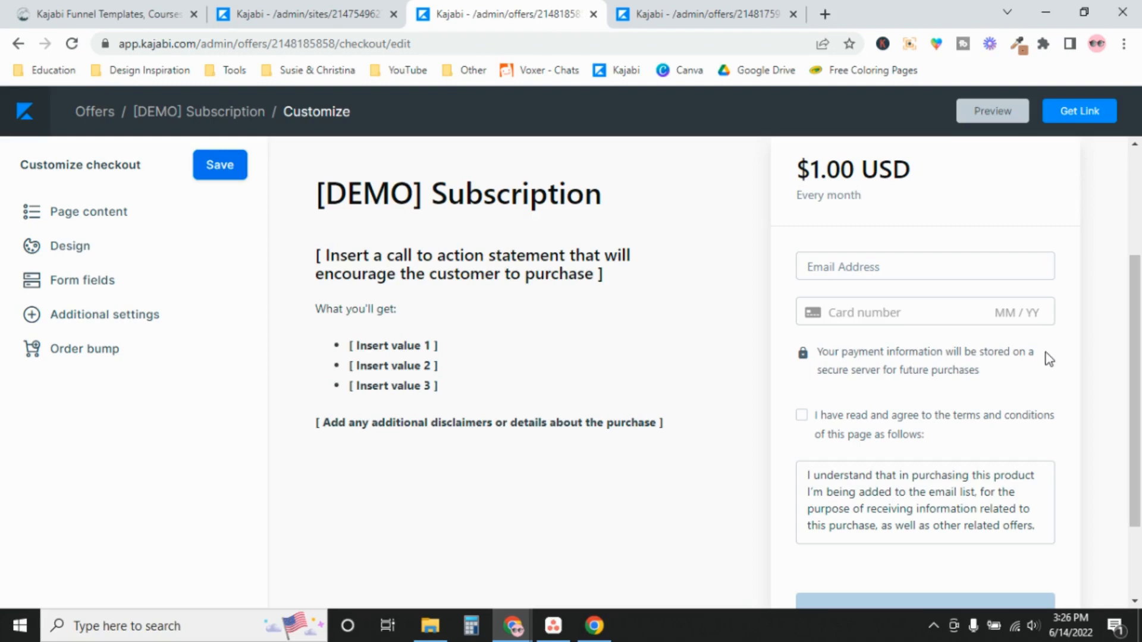
click(670, 8)
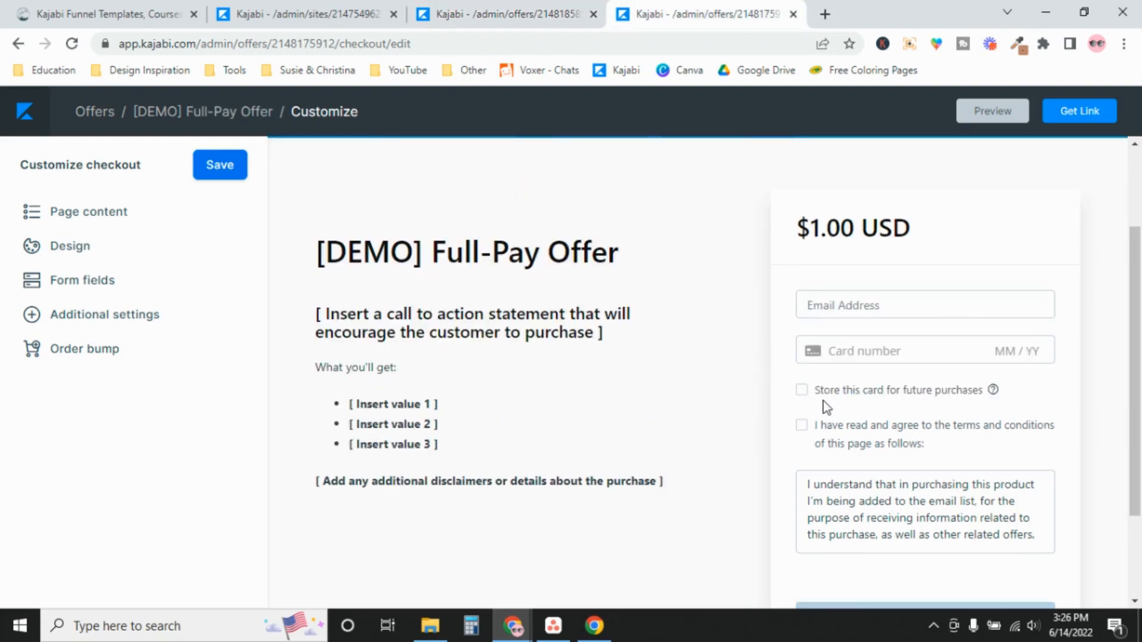
click(289, 11)
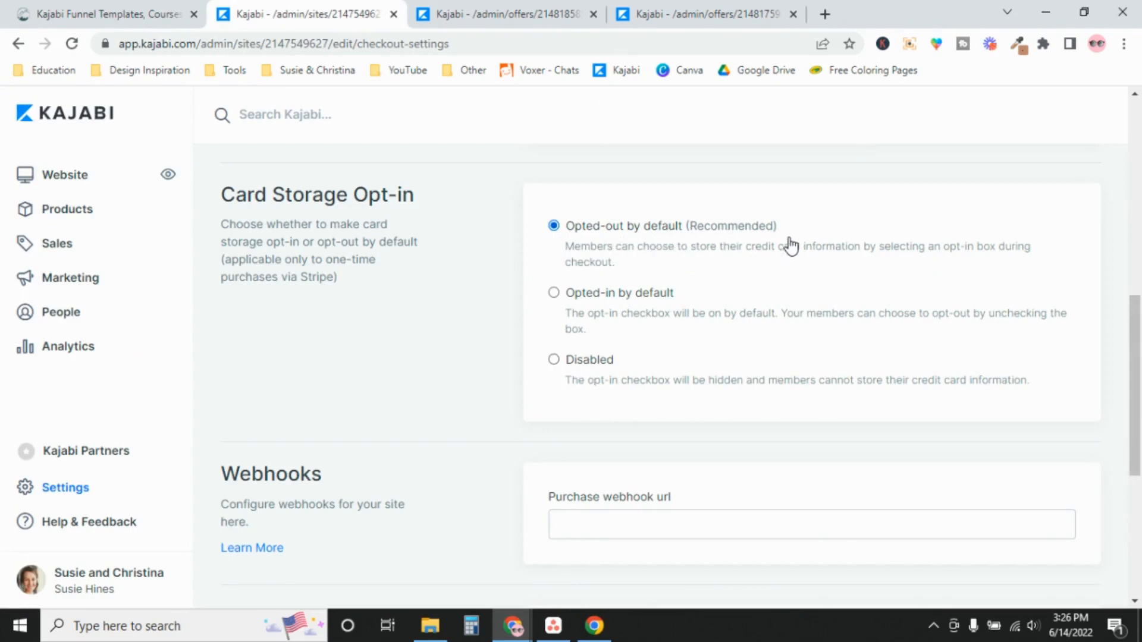
- Look over the remaining webhook and tracking code sections and save the checkout settings
scroll(1137, 369, down, 1)
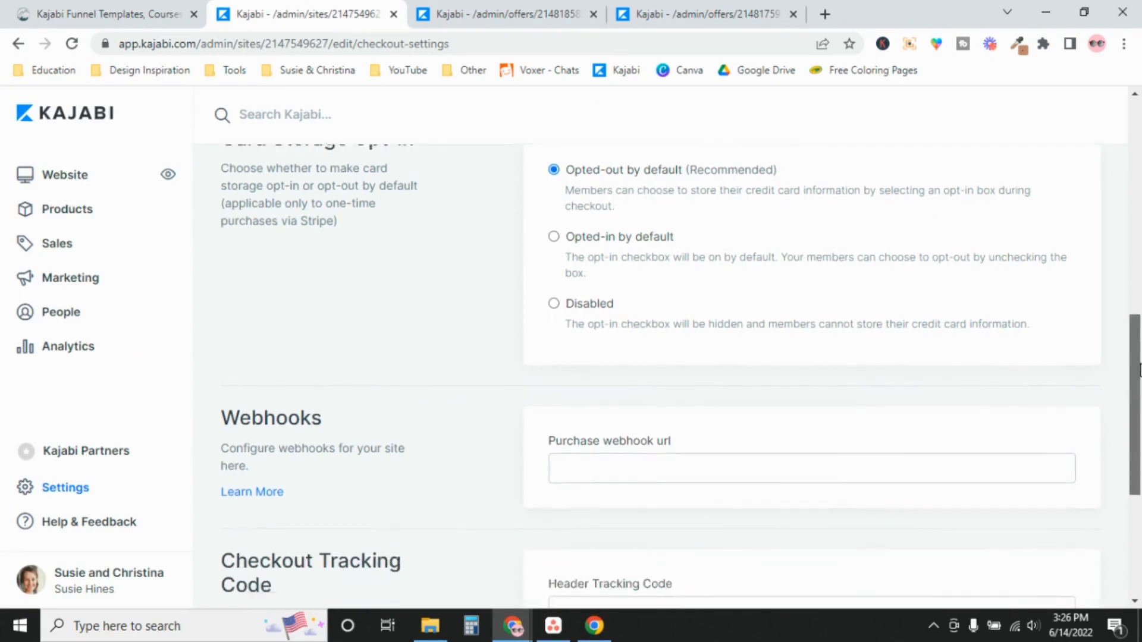
drag(1139, 370, 1140, 476)
drag(1139, 522, 1140, 155)
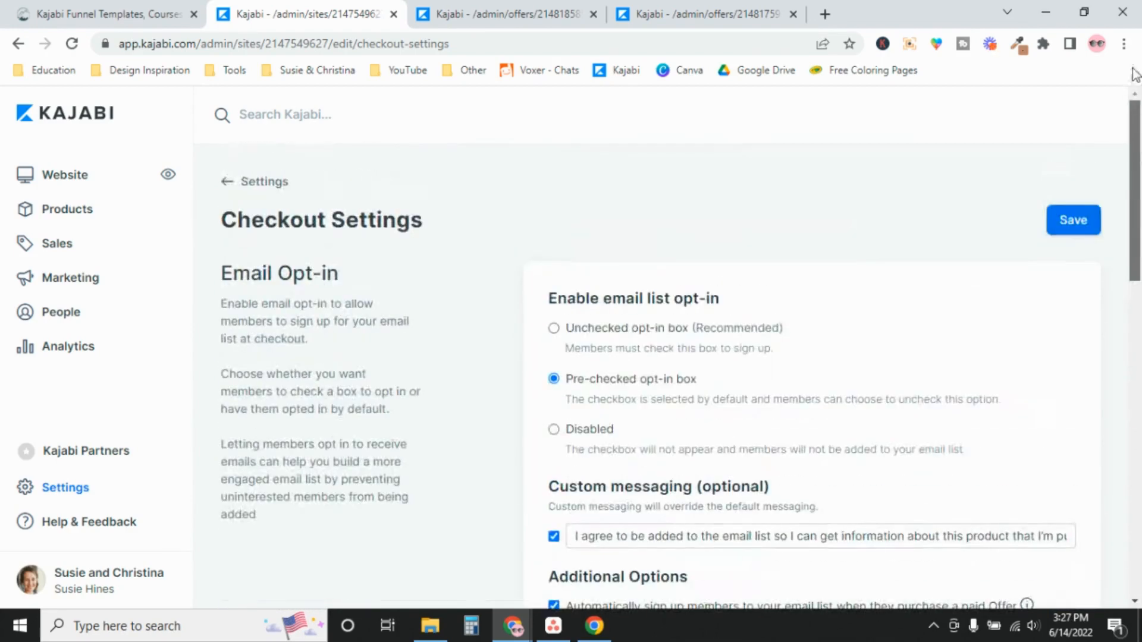
click(1098, 228)
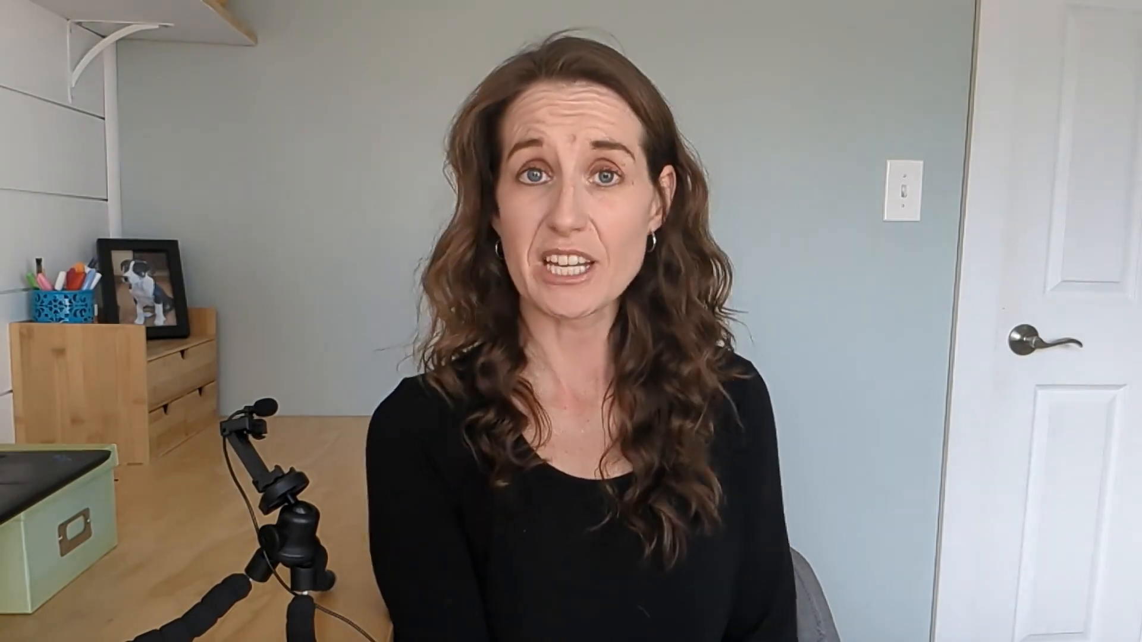